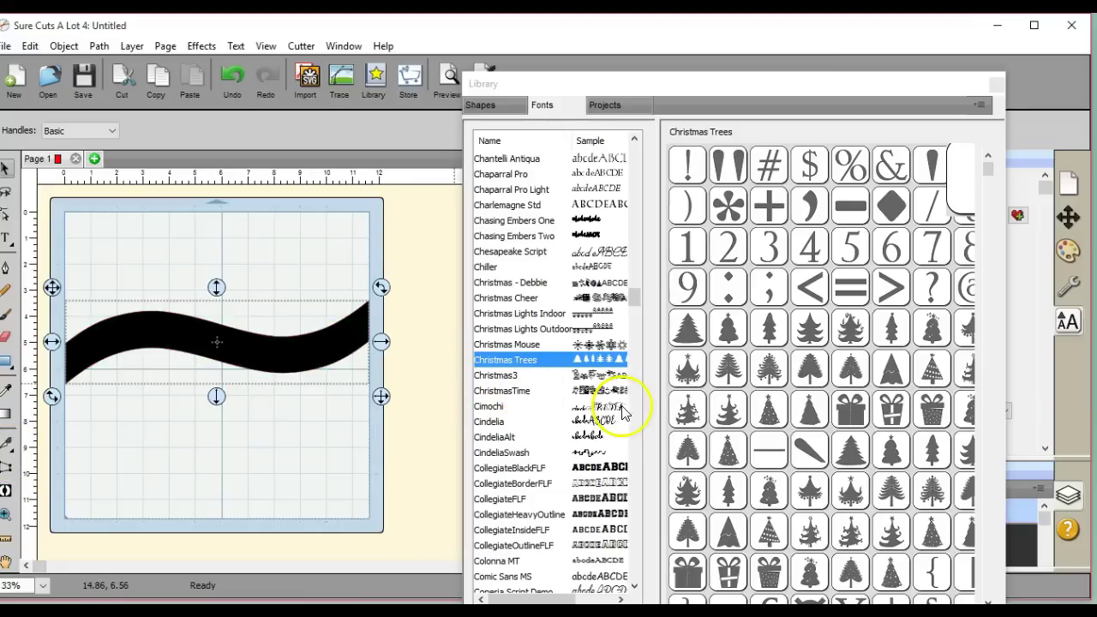
- Widen the Library's font Sample column so font previews are easier to compare
left_click_drag(656, 403, 690, 398)
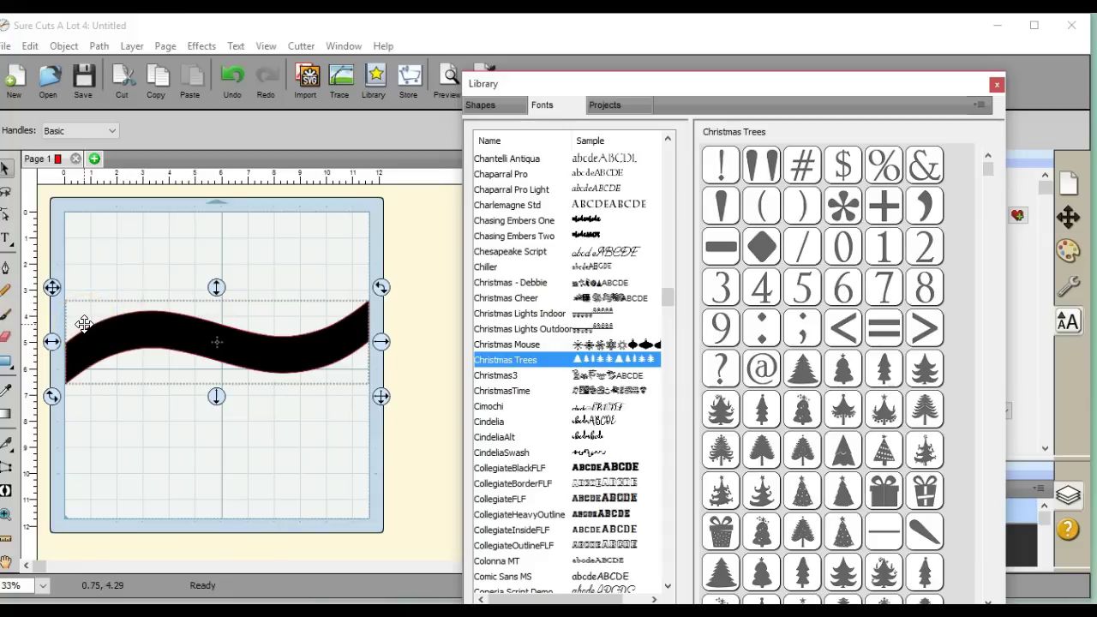
left_click(124, 320)
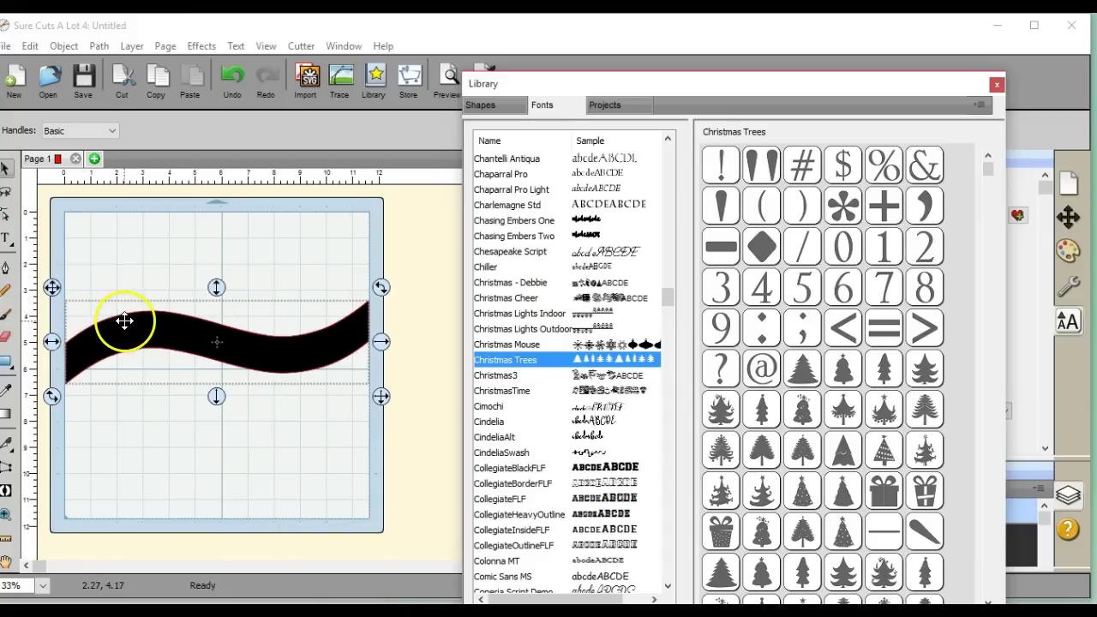
left_click_drag(124, 321, 180, 320)
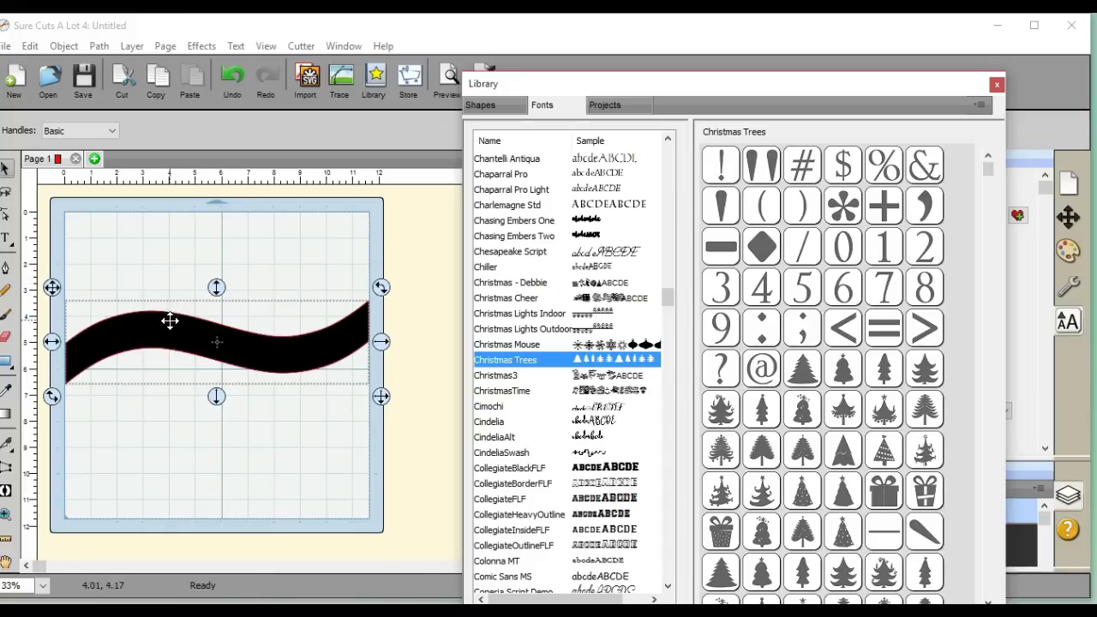
left_click(185, 319)
left_click(179, 316)
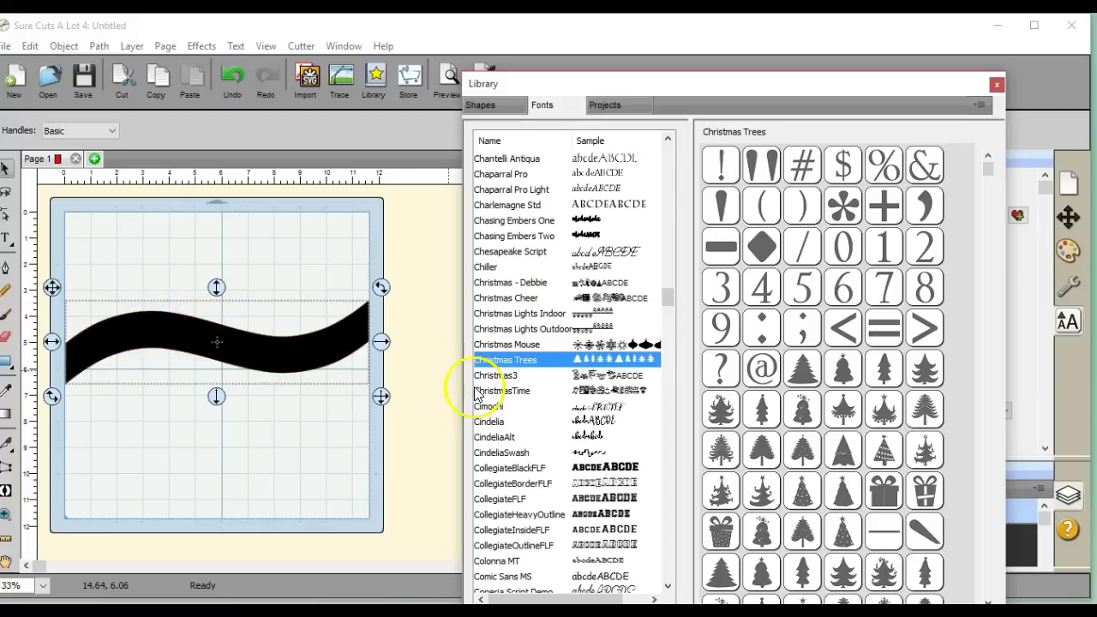
- Try Cimochi on the wave, restore Christmas Trees, then choose Cimochi for new text
left_click(620, 426)
left_click(606, 407)
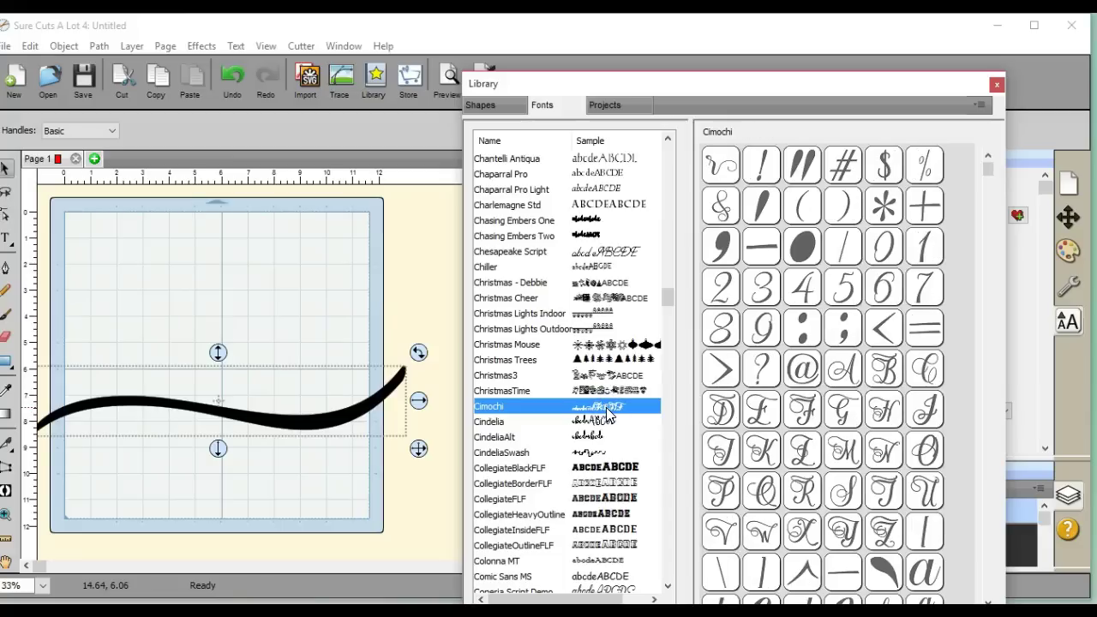
left_click(606, 361)
left_click(274, 454)
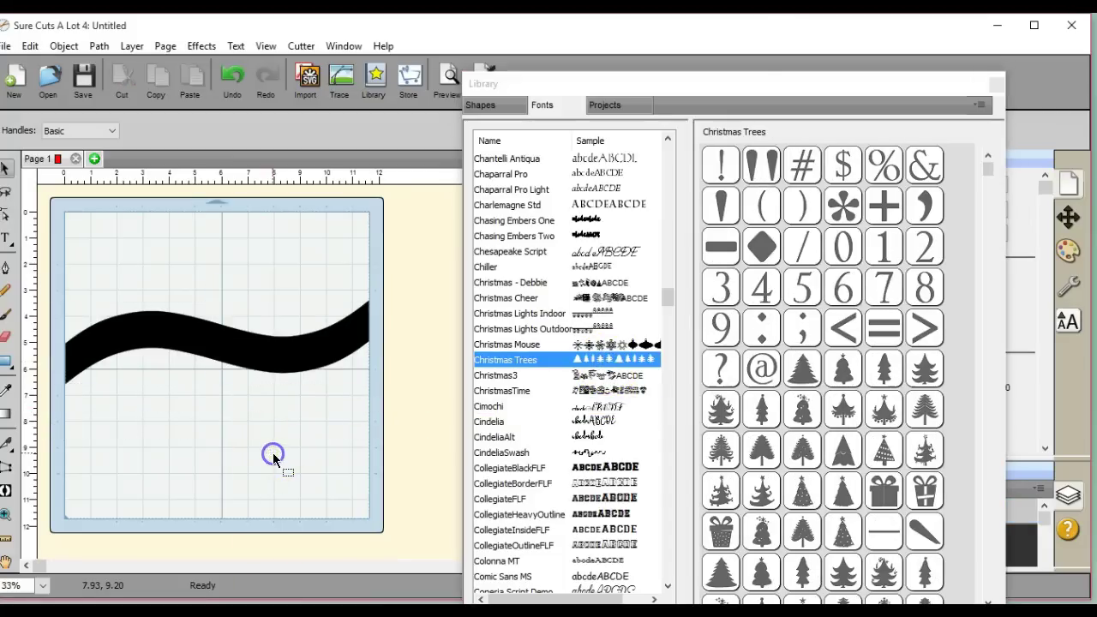
left_click(598, 407)
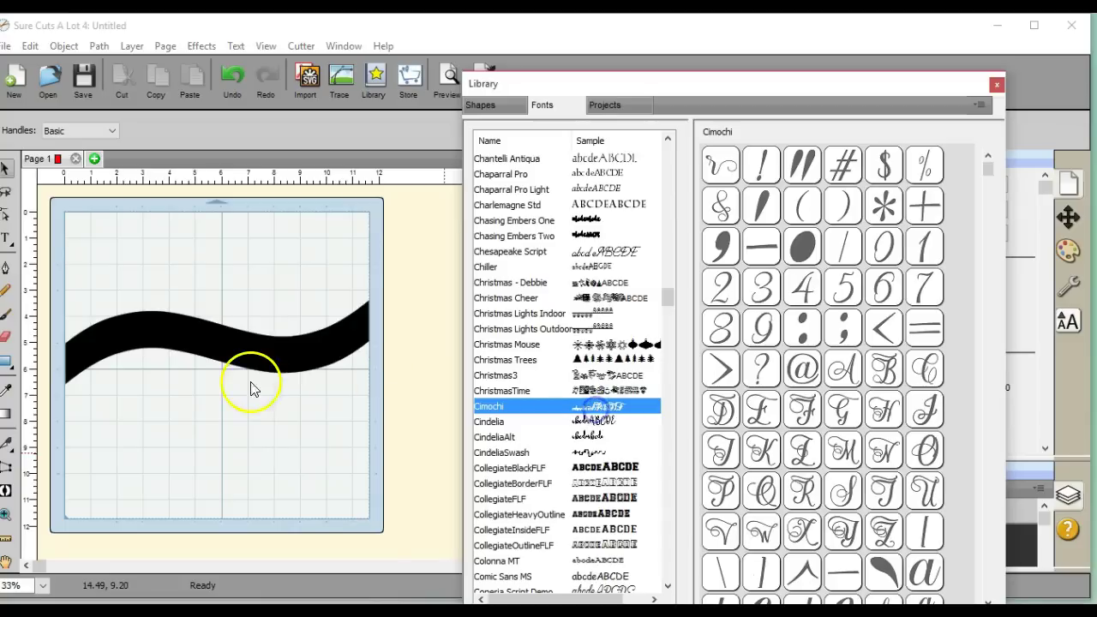
left_click(10, 240)
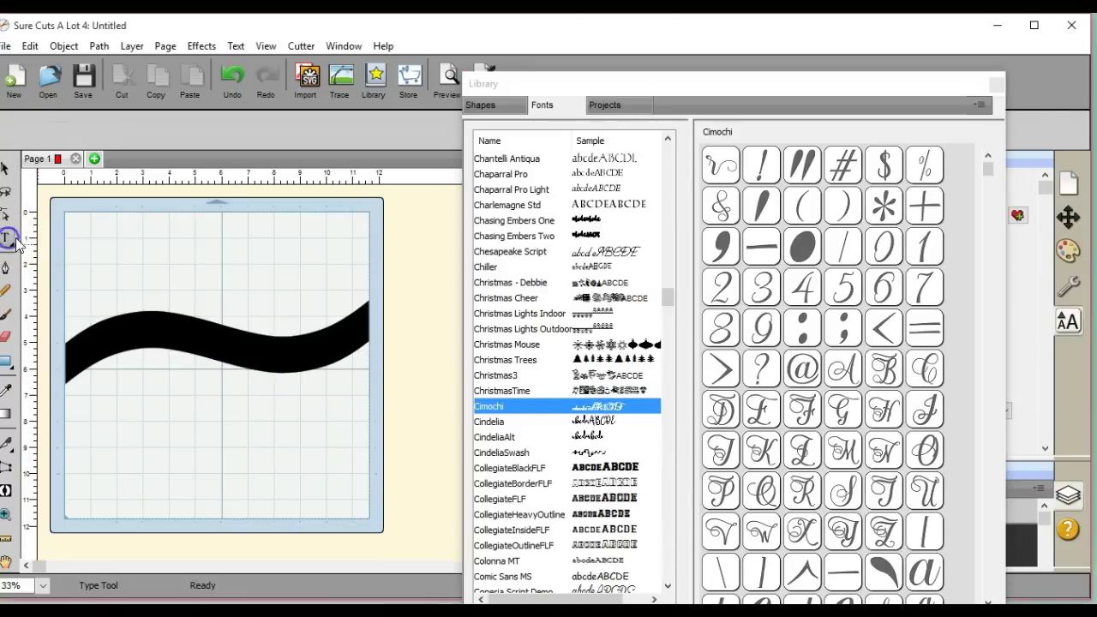
- Type the words 'Merry' and 'Christmas' in Cimochi above the wave banner
left_click(125, 275)
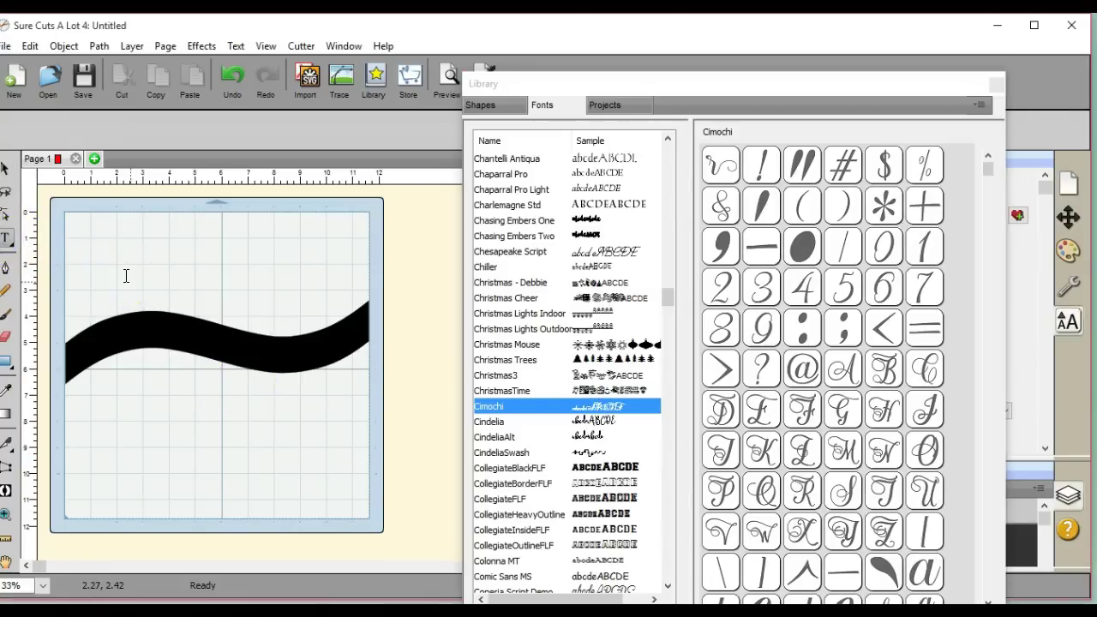
type("Merry")
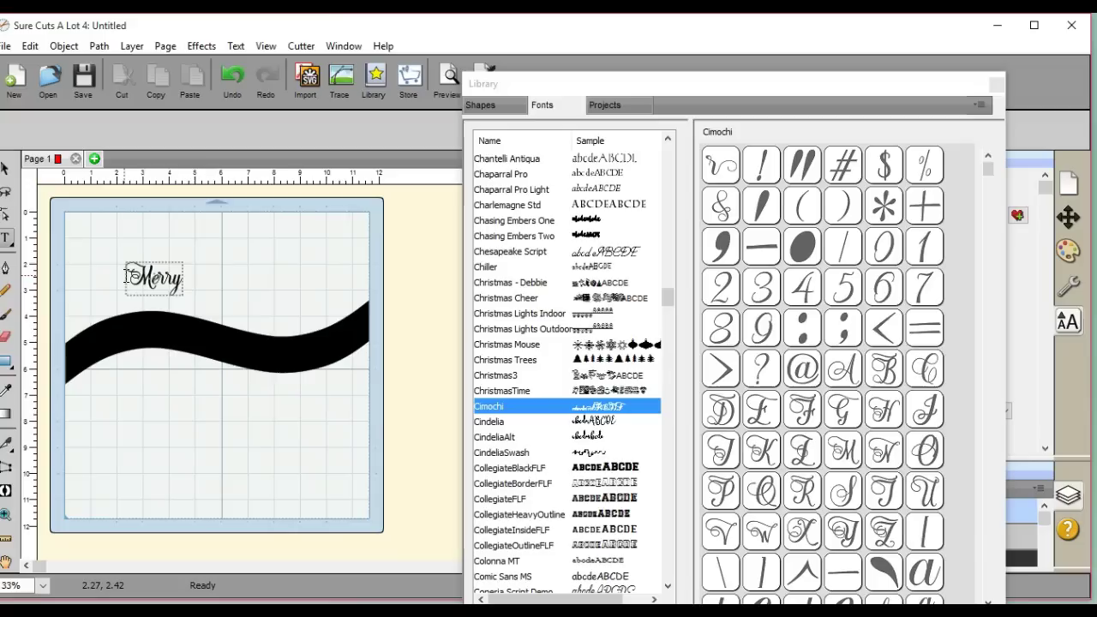
left_click(245, 283)
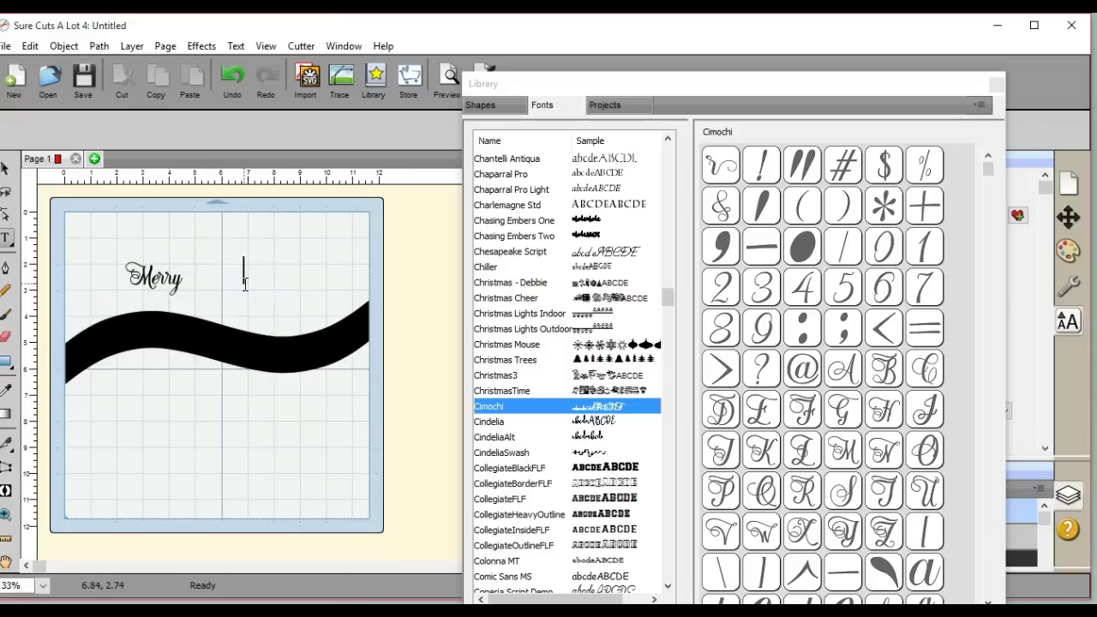
type("Christmas")
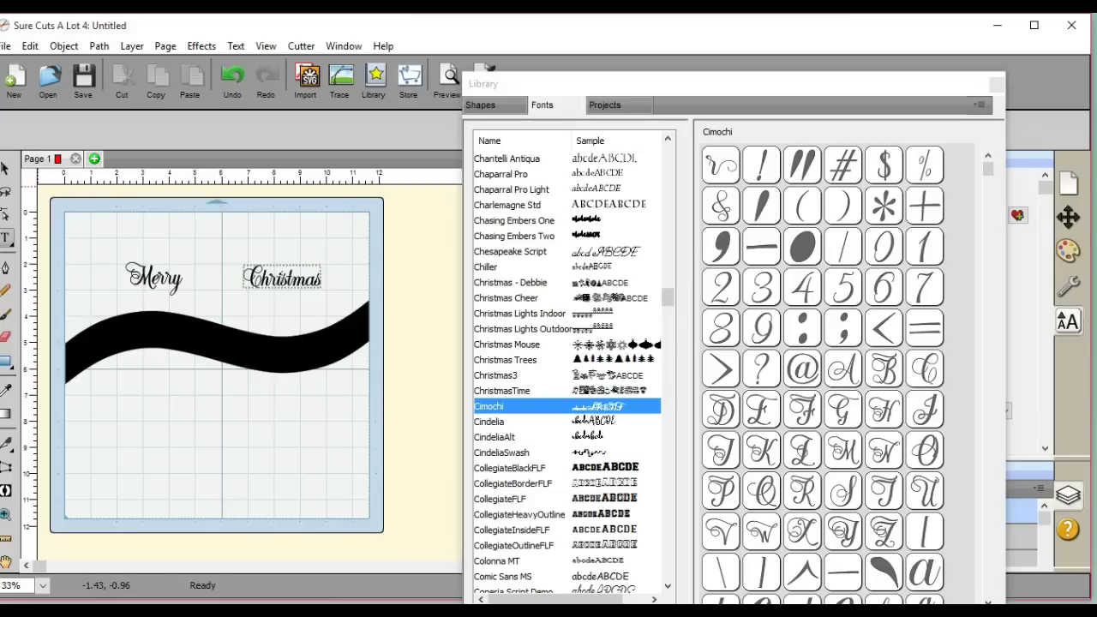
- Enlarge 'Christmas' and stretch it wider to the left and right
left_click(6, 170)
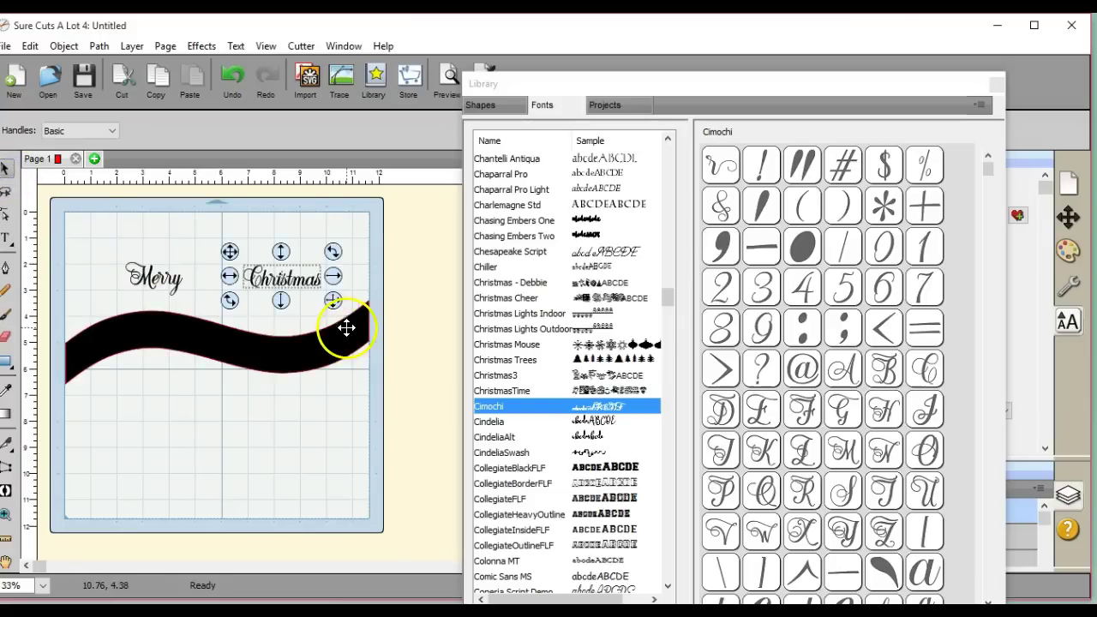
left_click_drag(333, 305, 367, 326)
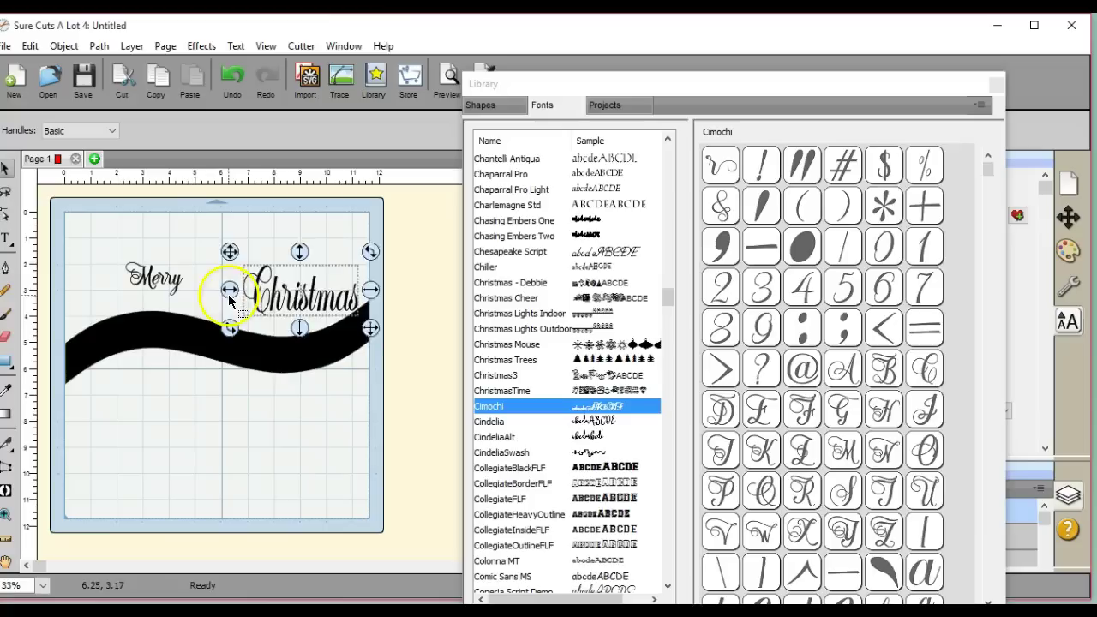
left_click_drag(226, 291, 206, 289)
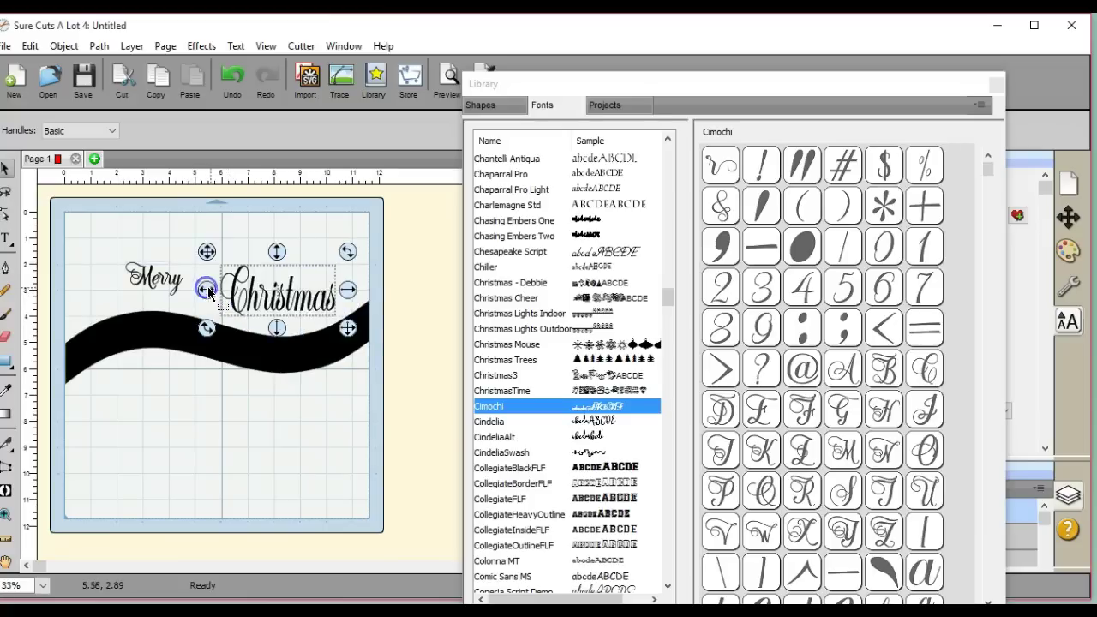
left_click(347, 290)
left_click_drag(346, 292, 364, 290)
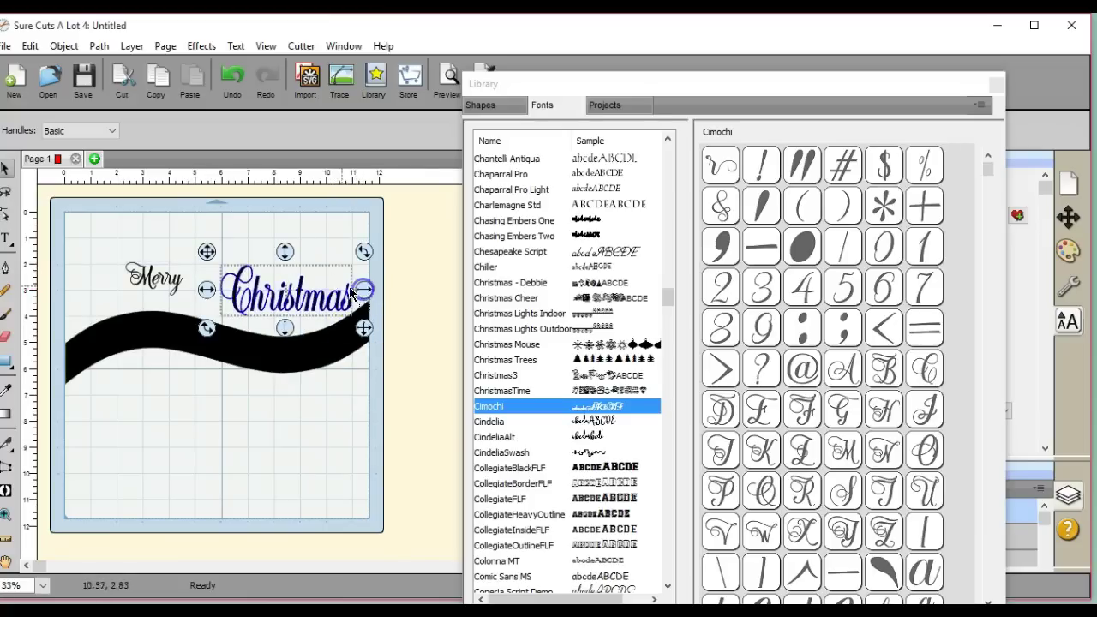
- Move 'Merry' to the top-left, enlarge it, and shift the Library window lower
left_click_drag(112, 255, 50, 225)
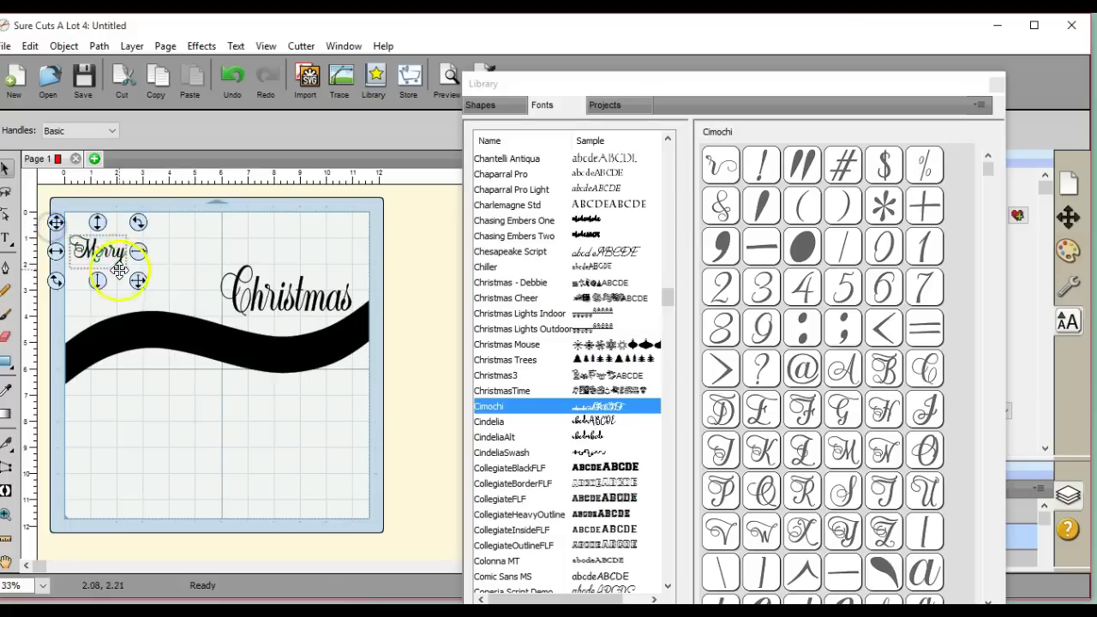
left_click_drag(128, 273, 118, 300)
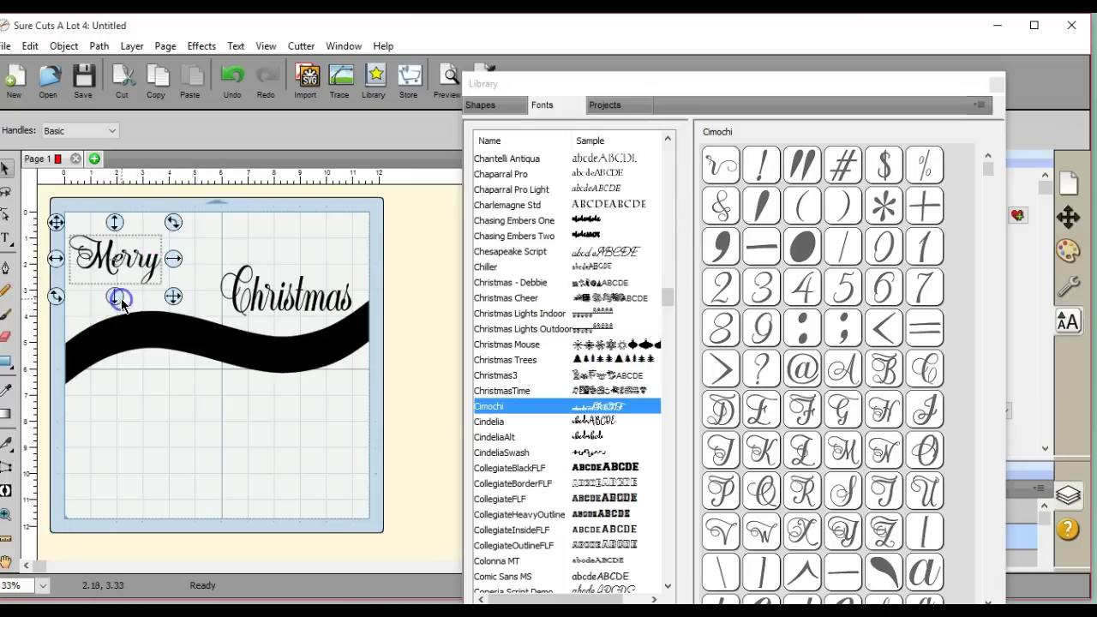
left_click_drag(159, 240, 171, 263)
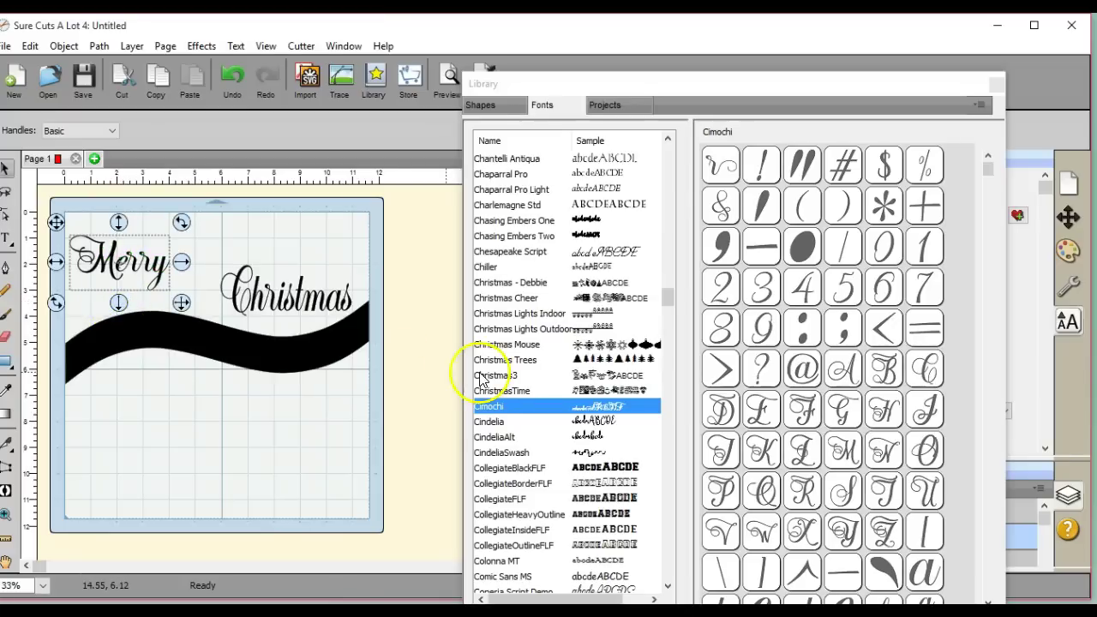
left_click_drag(754, 83, 750, 320)
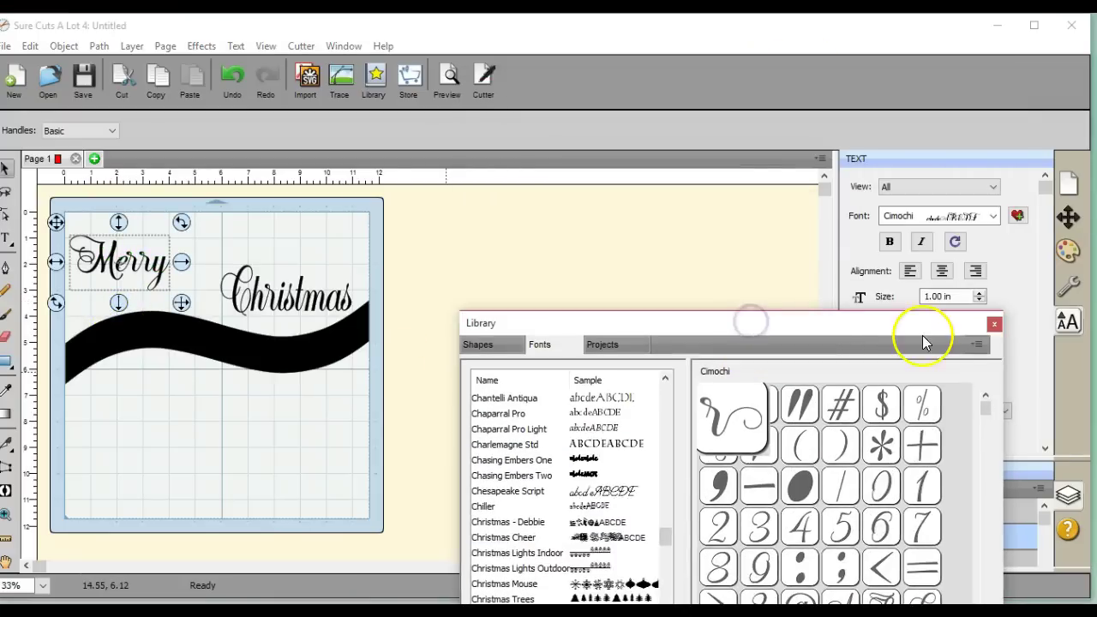
- Close the Library and stretch the wave banner taller from its bottom edge
left_click(996, 325)
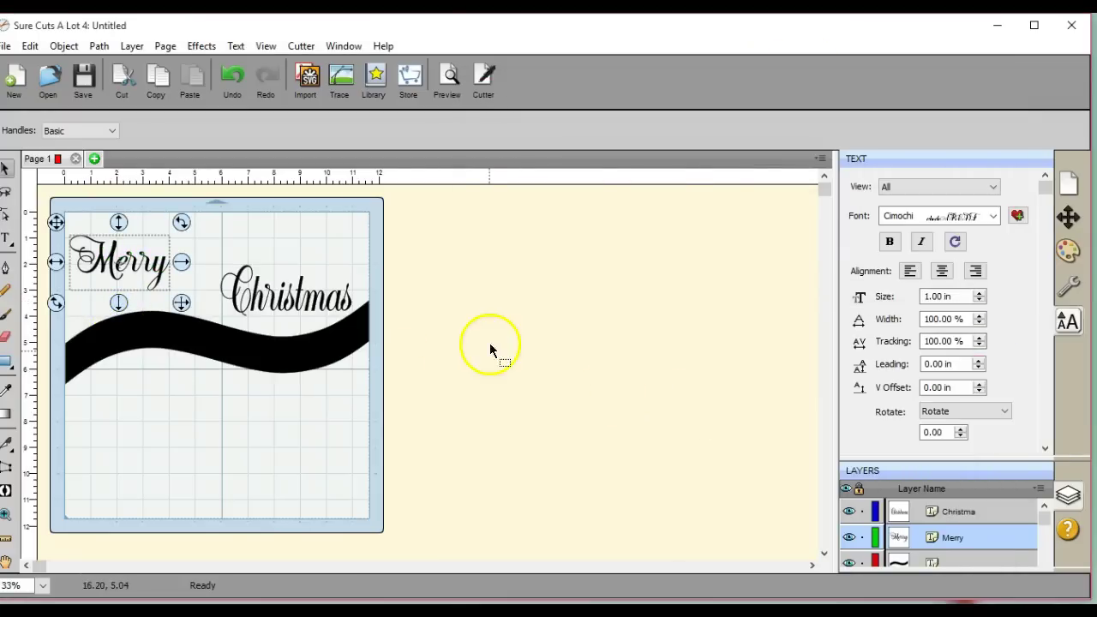
left_click(249, 346)
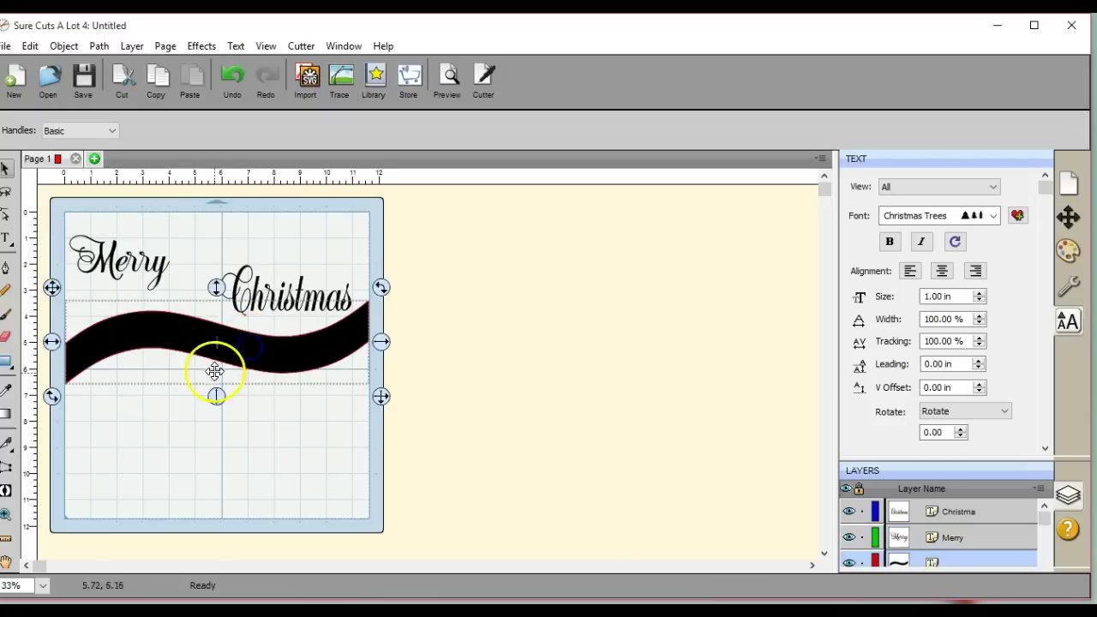
left_click_drag(215, 392, 216, 456)
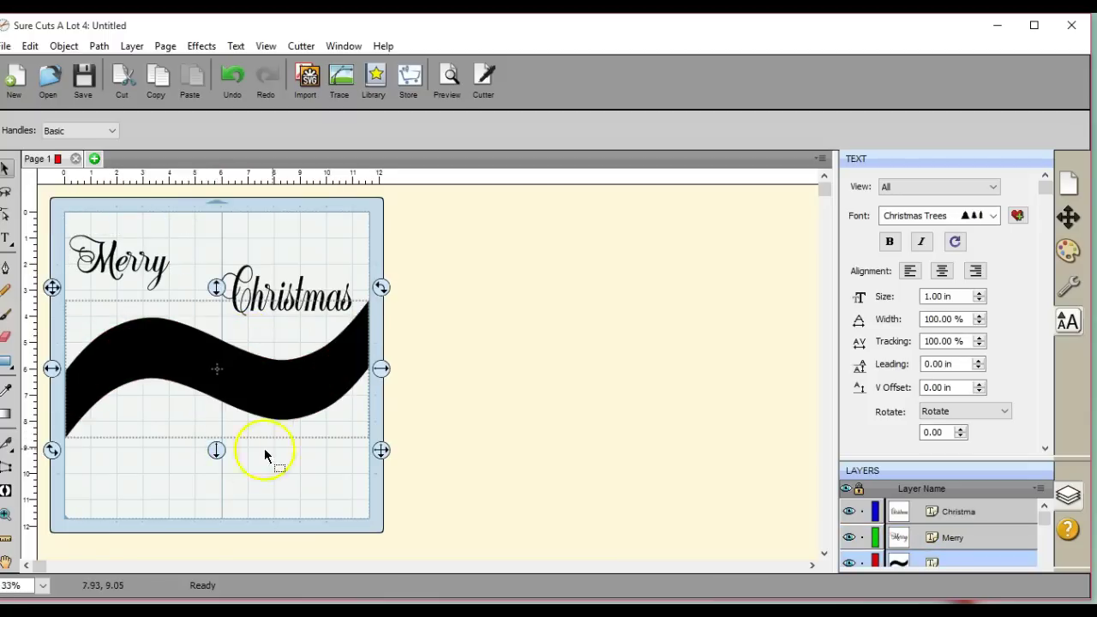
left_click(406, 282)
left_click_drag(206, 258, 358, 337)
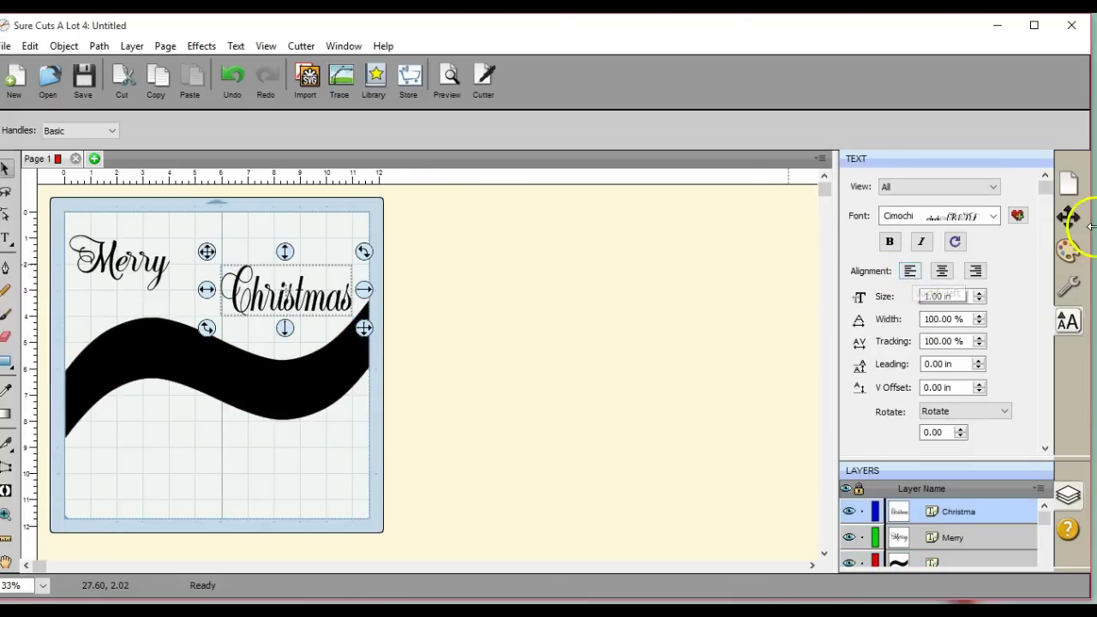
- Give 'Christmas' a Shadow (Rounded) style with size 0.030 in
left_click(1068, 289)
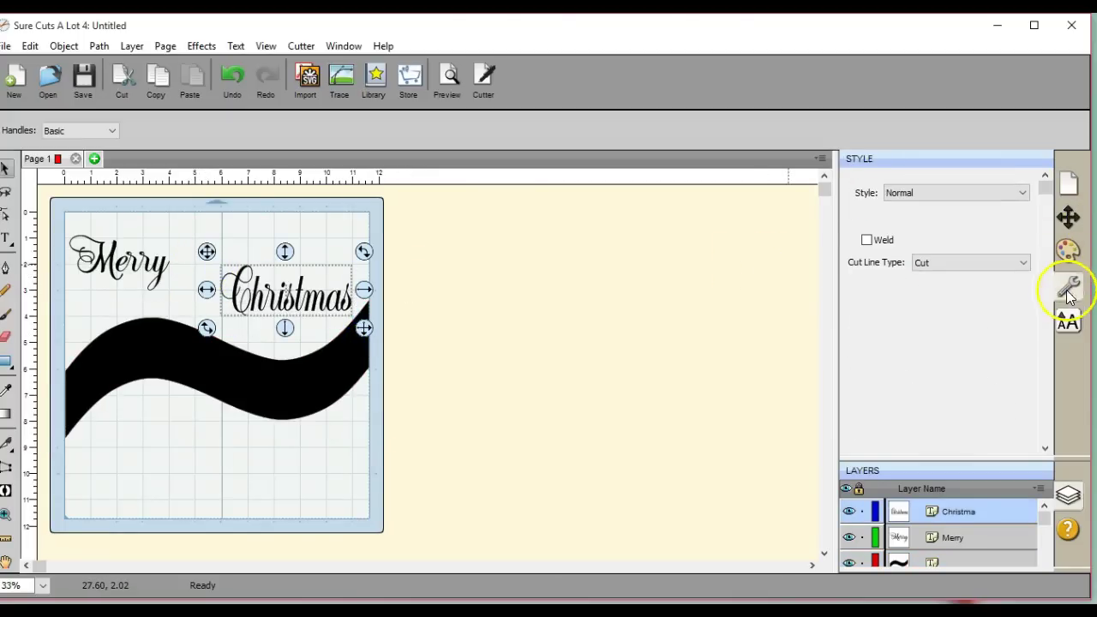
left_click(1022, 195)
left_click(1008, 230)
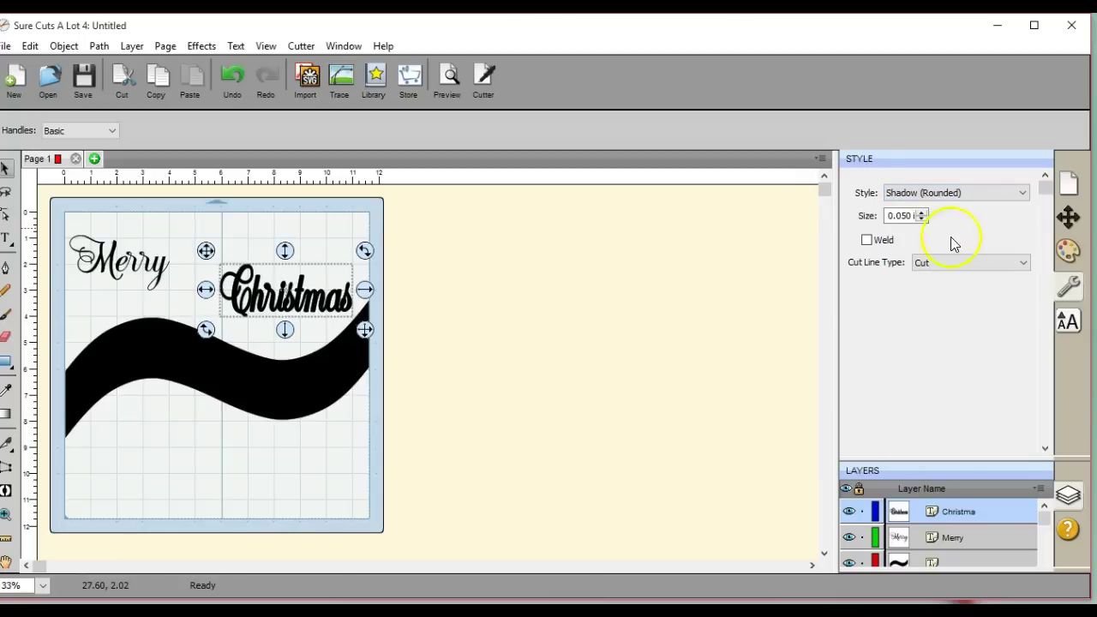
double_click(906, 216)
left_click(905, 217)
key("Return")
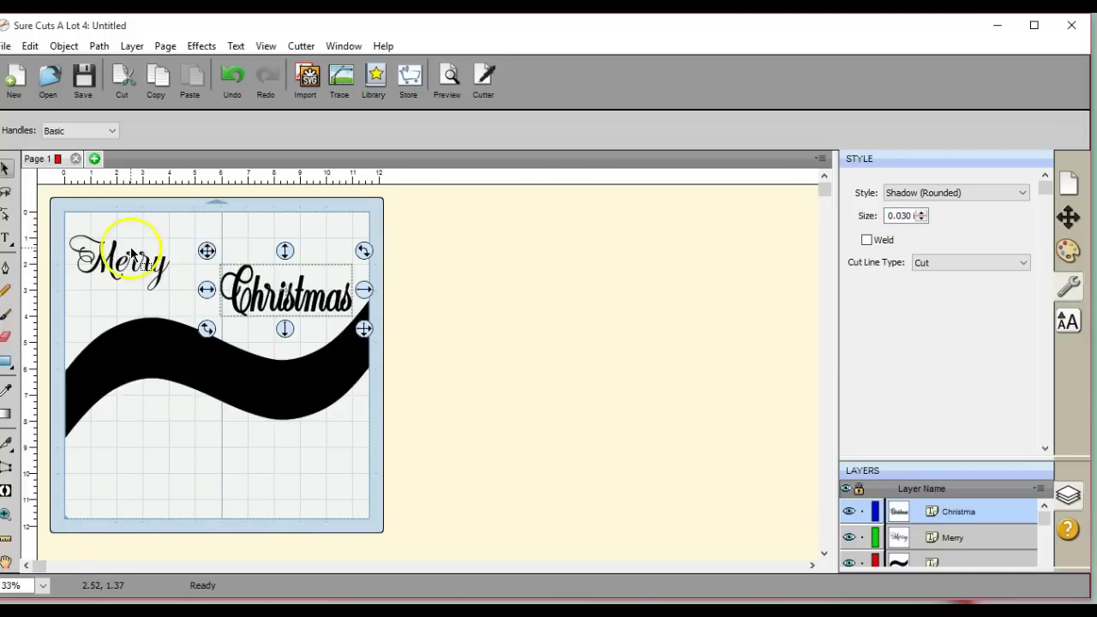
- Give 'Merry' a Shadow (Rounded) style with size 0.030 in
left_click_drag(54, 216, 206, 304)
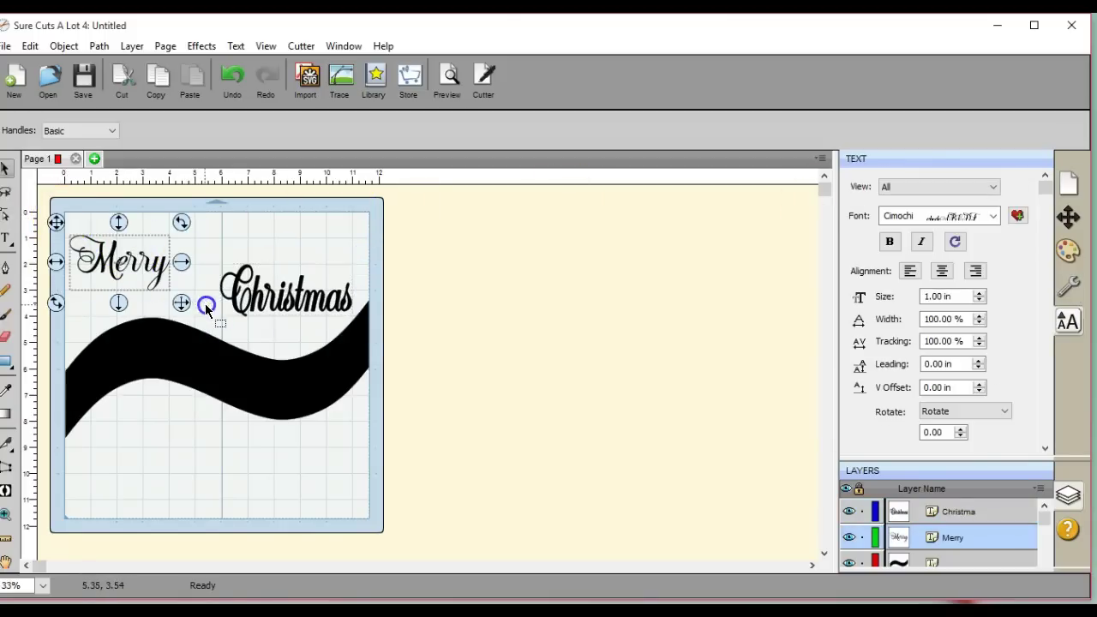
left_click(1067, 286)
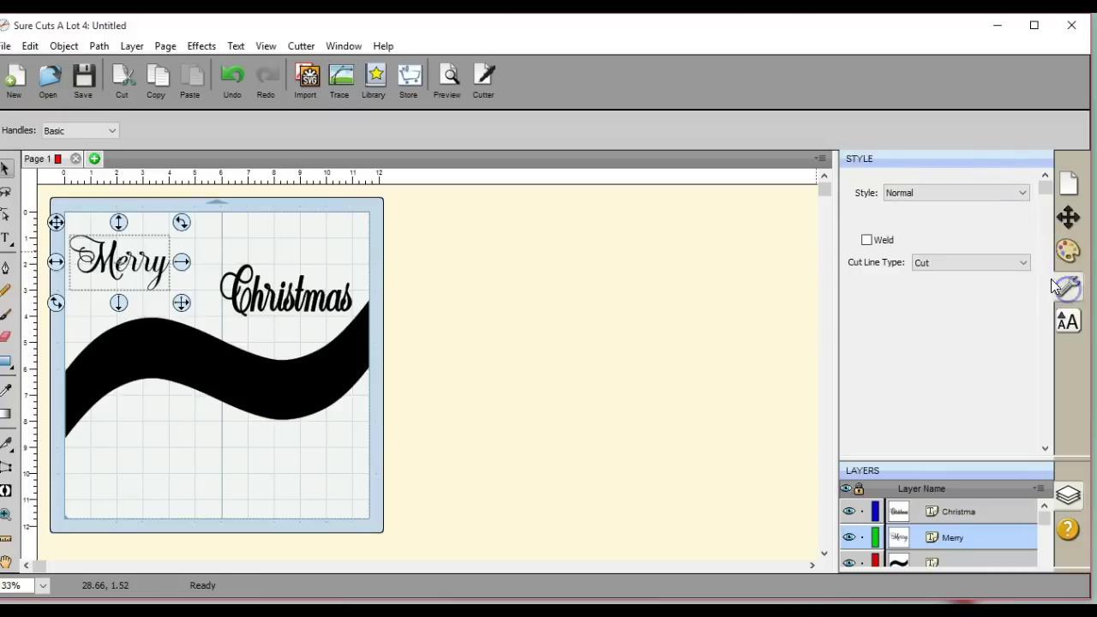
left_click(1023, 193)
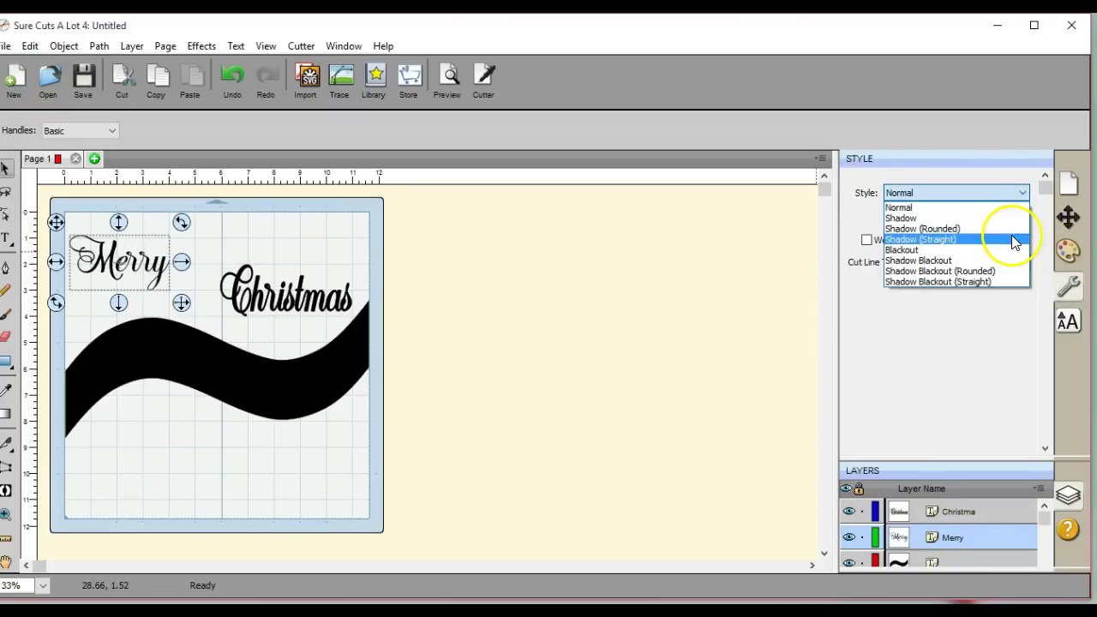
left_click(1012, 230)
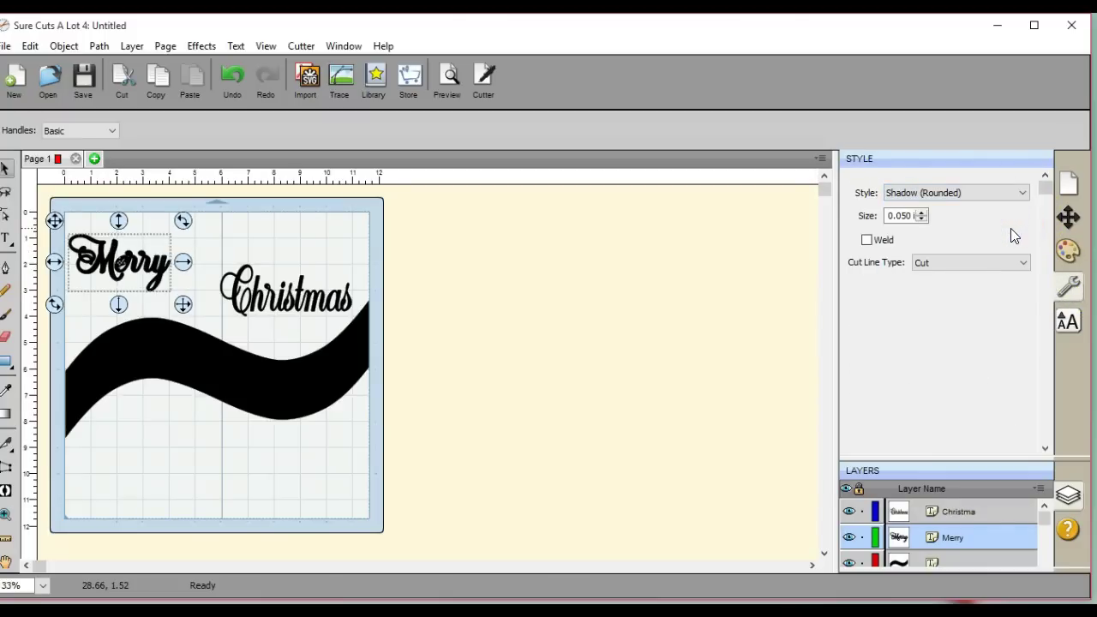
double_click(903, 216)
left_click(906, 216)
key("Return")
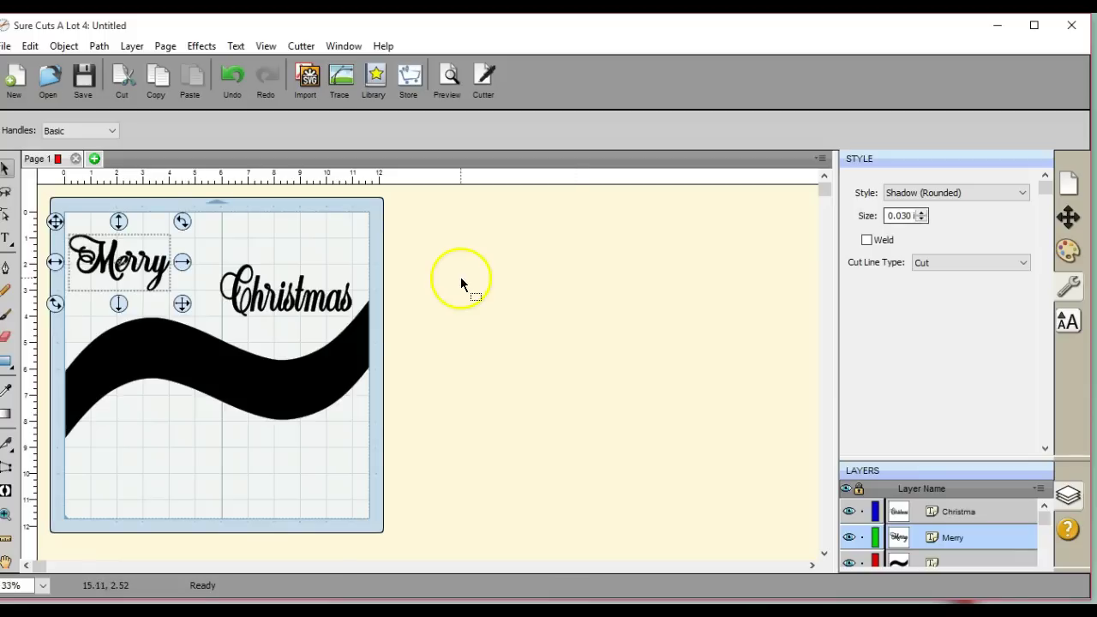
- Apply Effects > Wave to 'Merry' with Cycles 0.20 and Amplitude -0.20
left_click(203, 46)
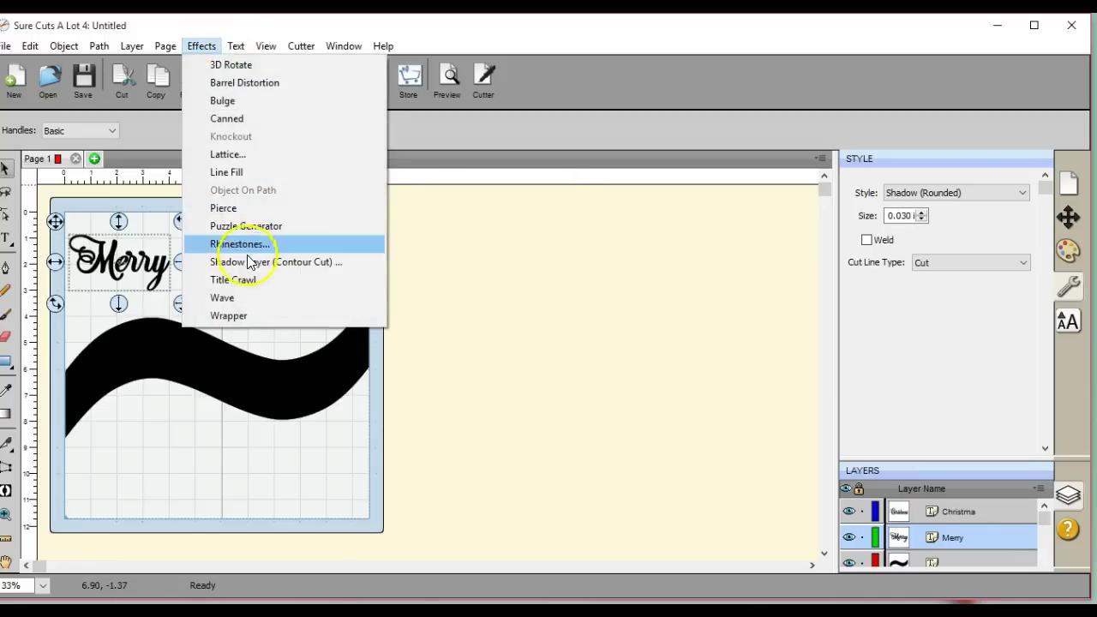
left_click(250, 296)
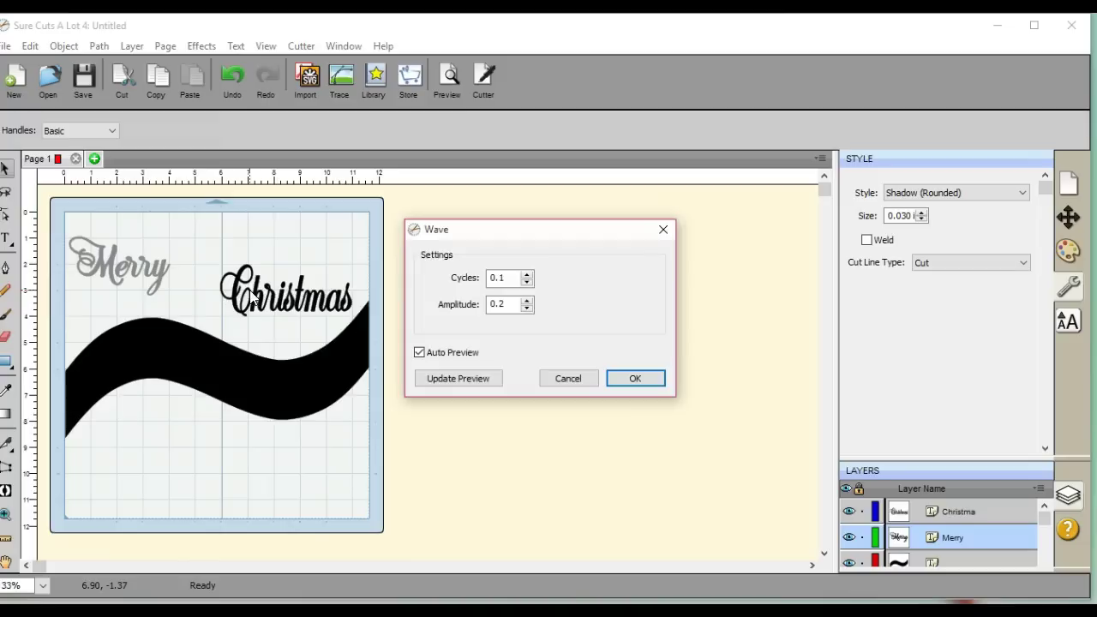
left_click(528, 275)
left_click(528, 275)
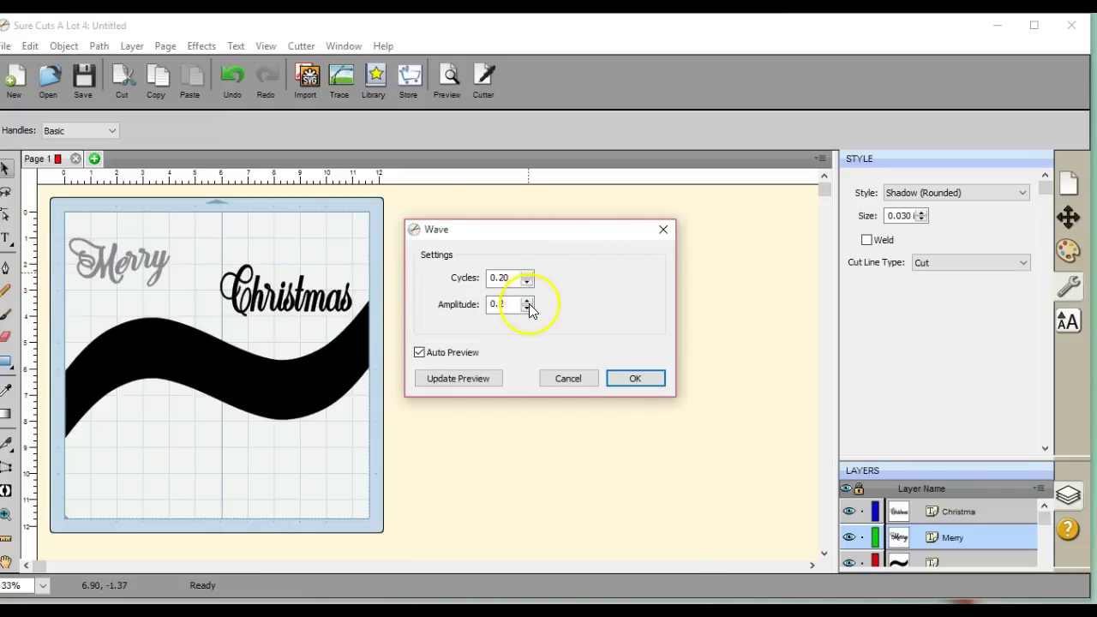
left_click(527, 309)
left_click(528, 309)
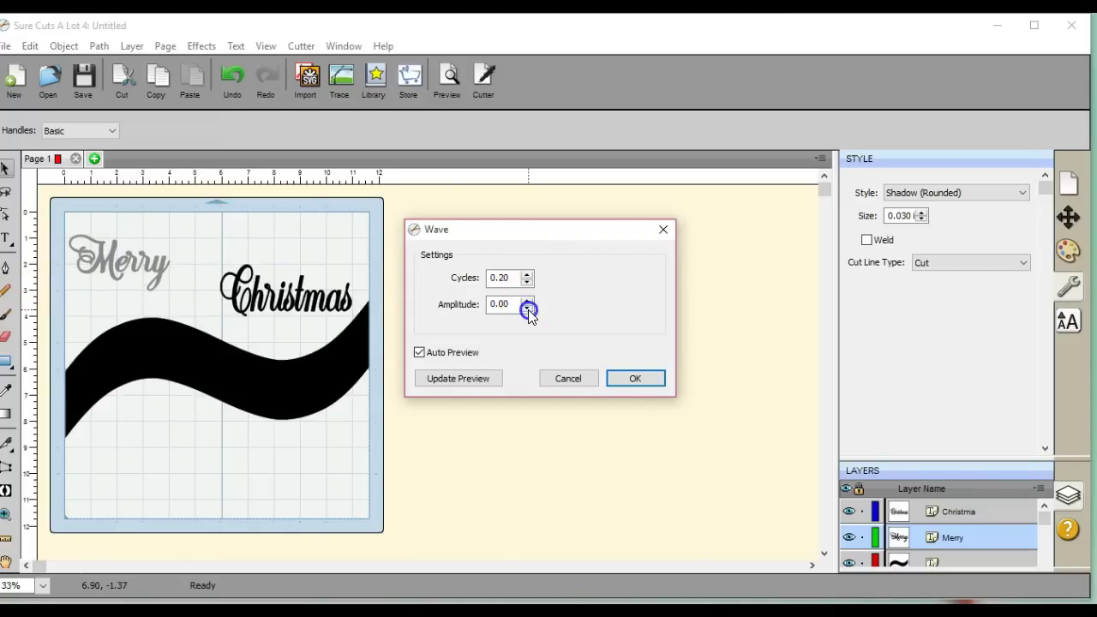
left_click(528, 309)
left_click(528, 309)
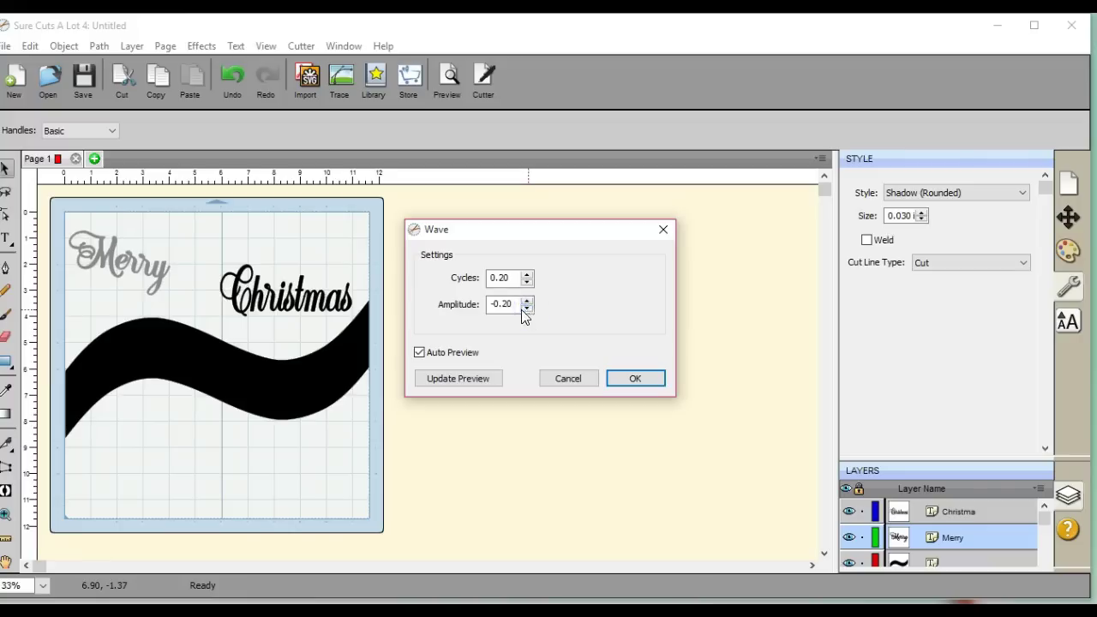
left_click(639, 377)
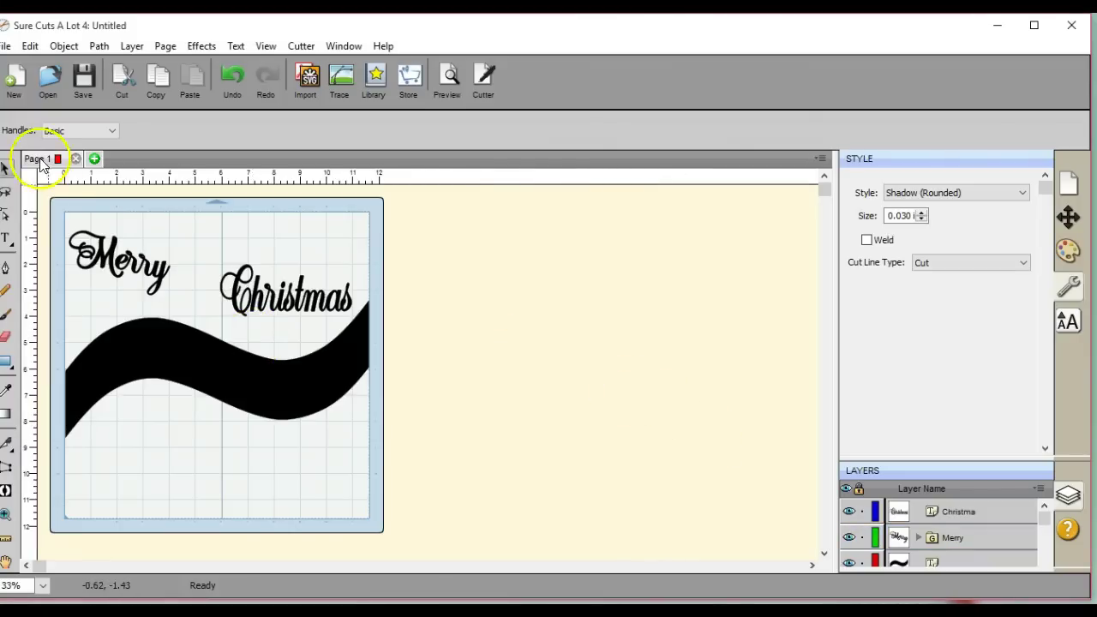
- Move the waved 'Merry' down toward the banner and ungroup its letters
left_click_drag(66, 216, 178, 303)
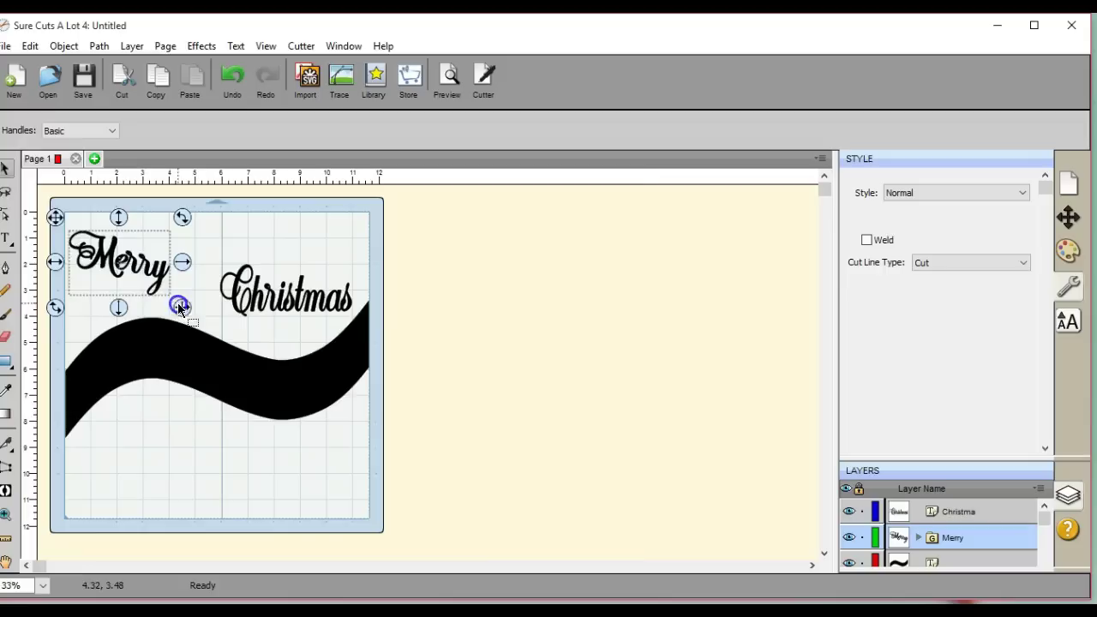
left_click_drag(55, 218, 87, 259)
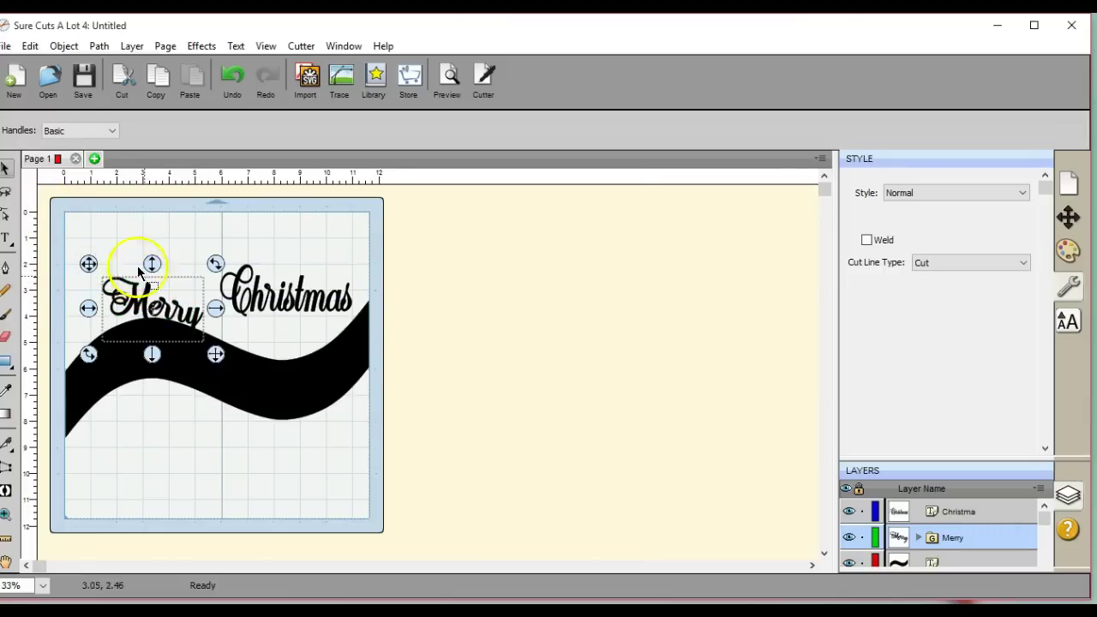
left_click(64, 45)
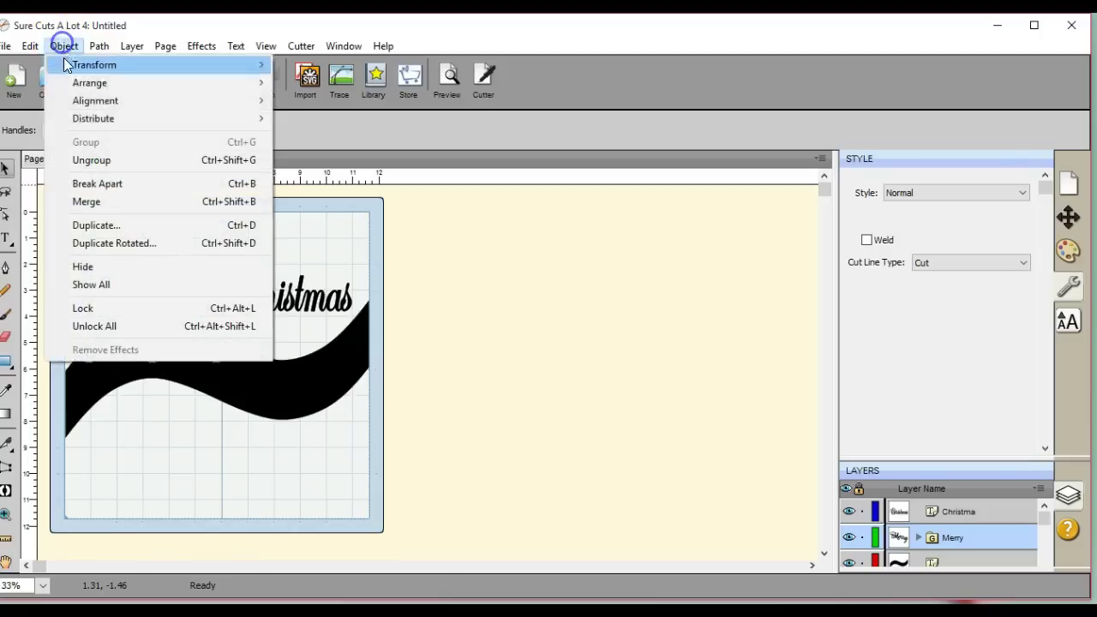
left_click(92, 160)
- Rotate the capital M of 'Merry' slightly, to about 344°
left_click_drag(98, 269, 156, 346)
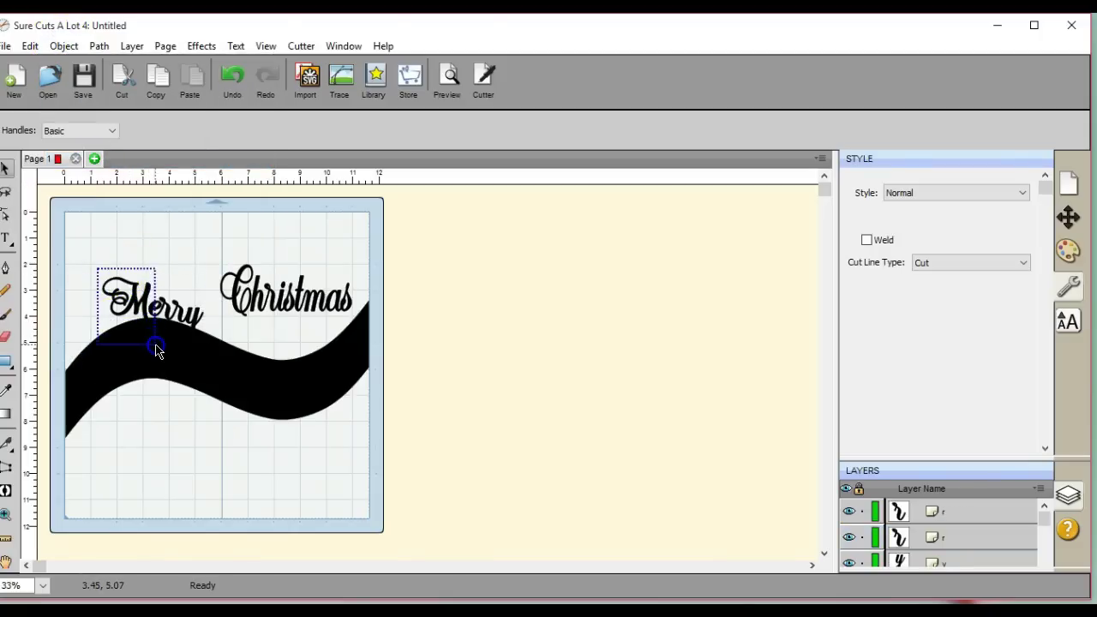
left_click(136, 302)
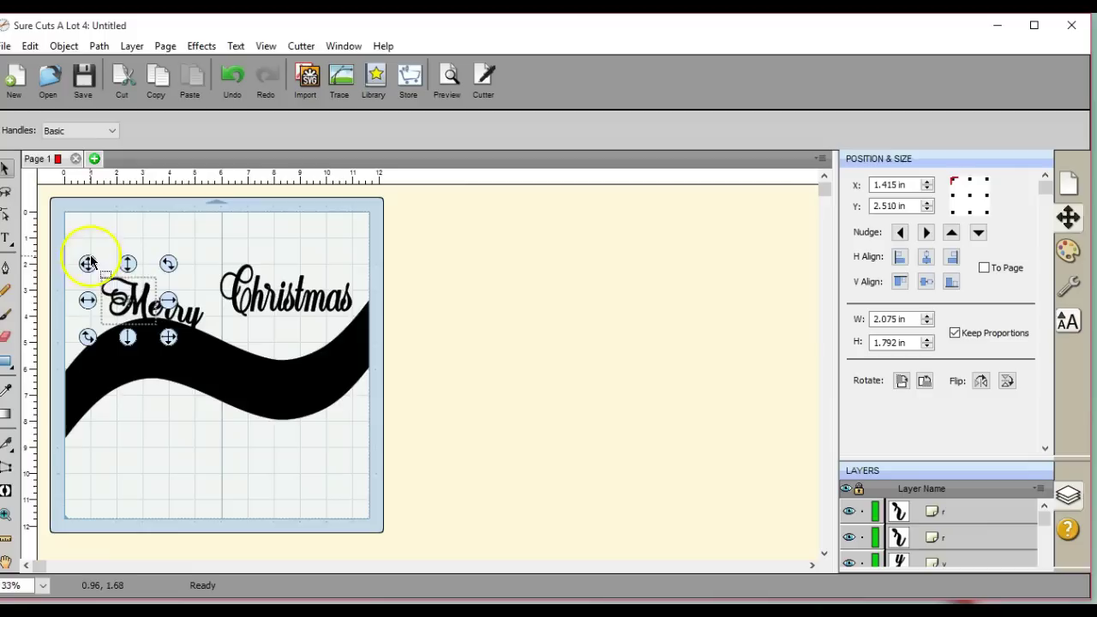
left_click_drag(168, 264, 130, 268)
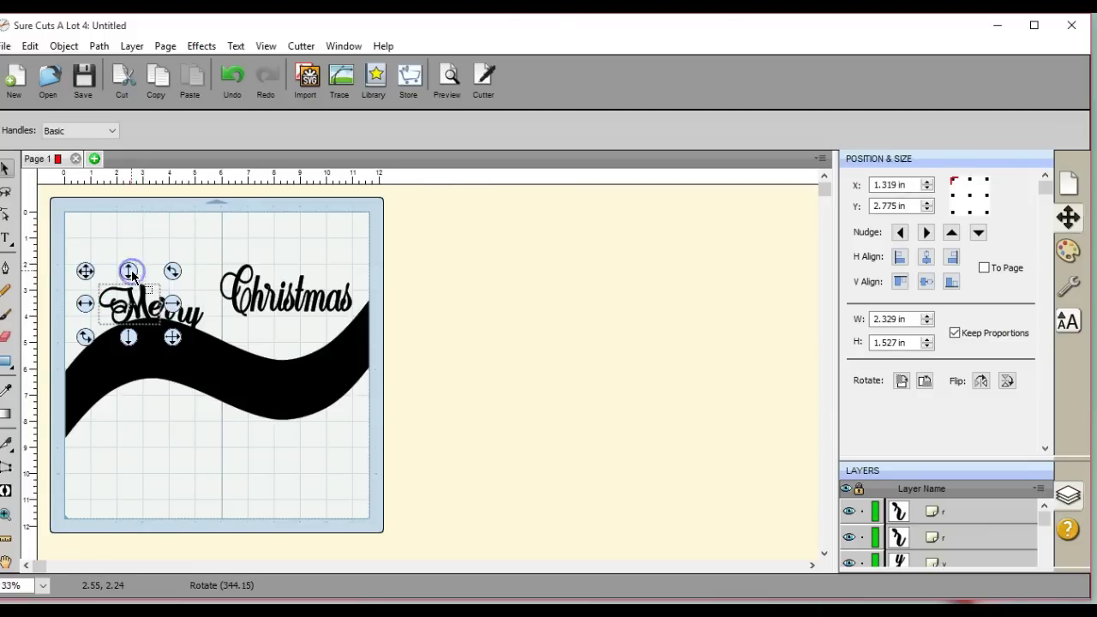
left_click(204, 295)
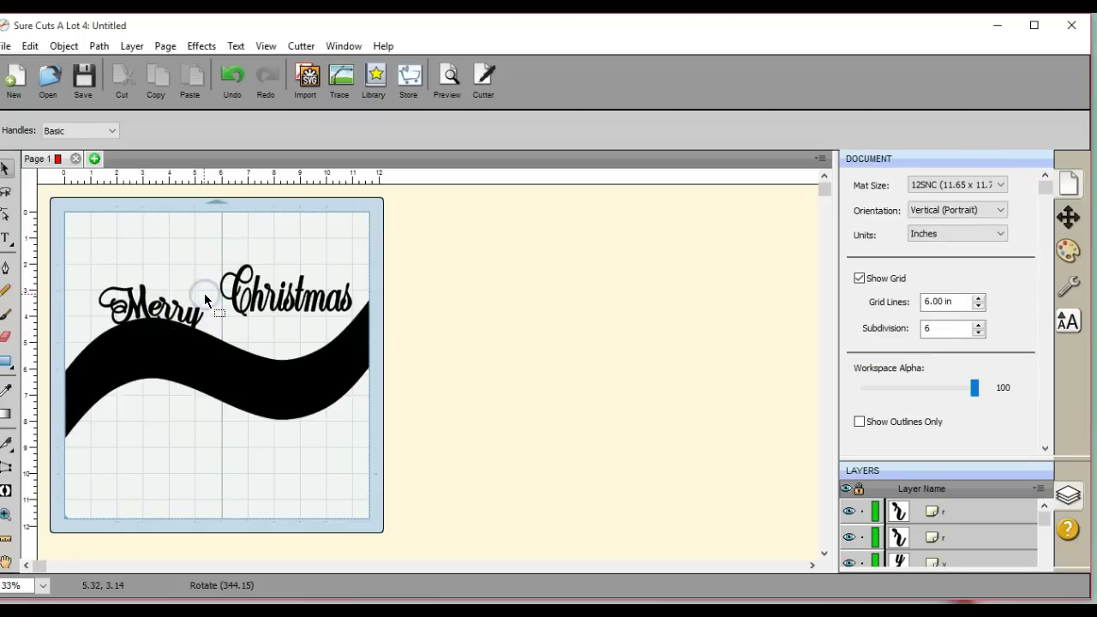
left_click_drag(199, 250, 409, 358)
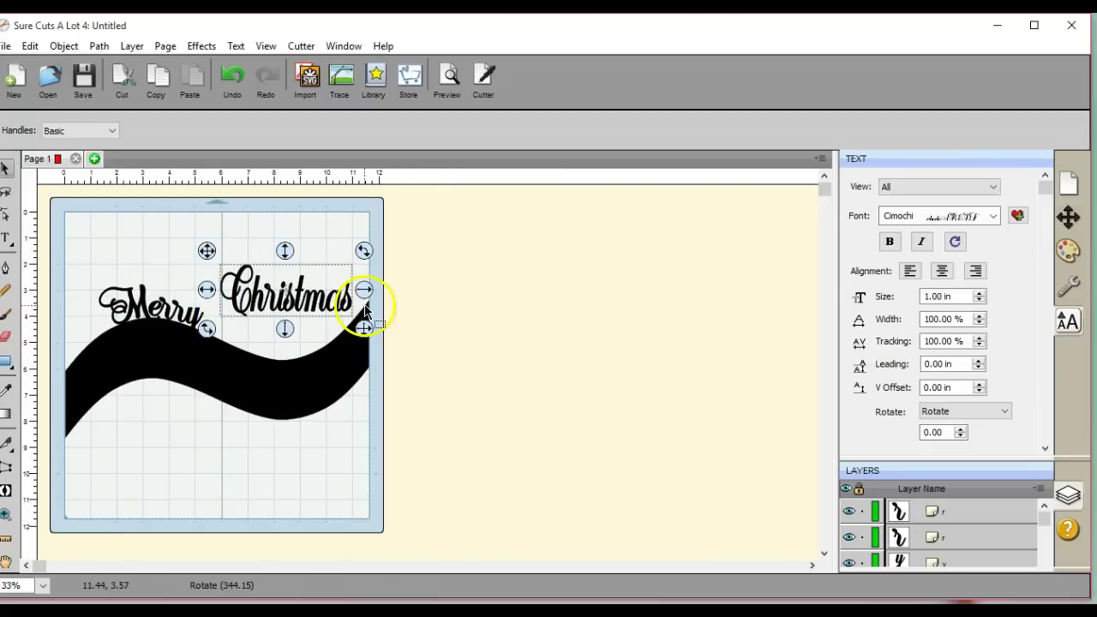
- Apply Effects > Wave to 'Christmas' with Amplitude -0.50 and Cycles 0.20
left_click(197, 50)
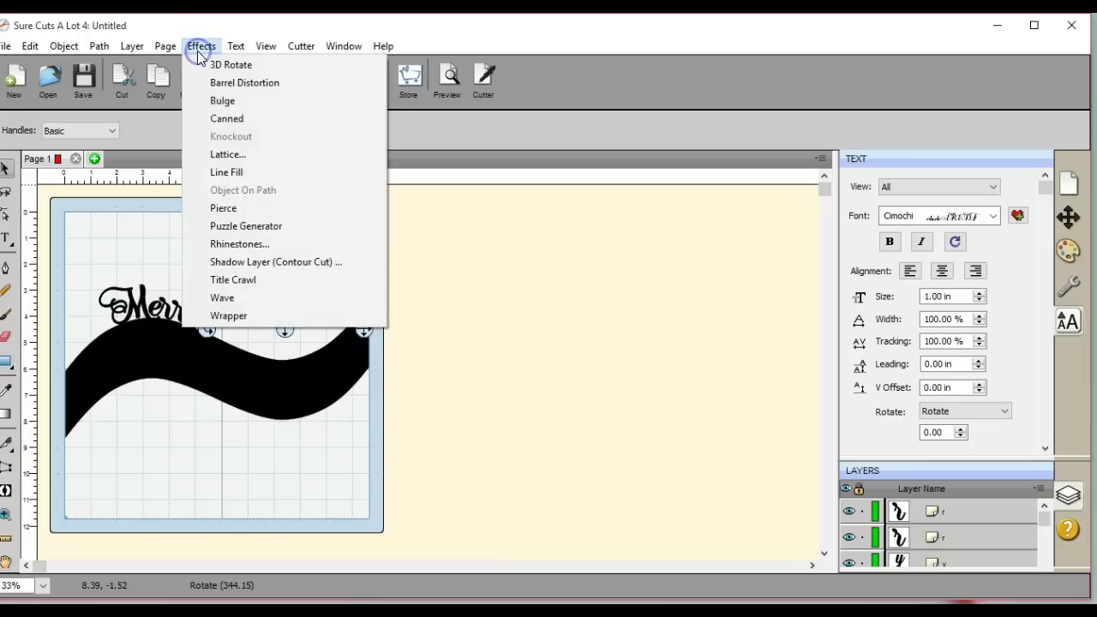
left_click(268, 298)
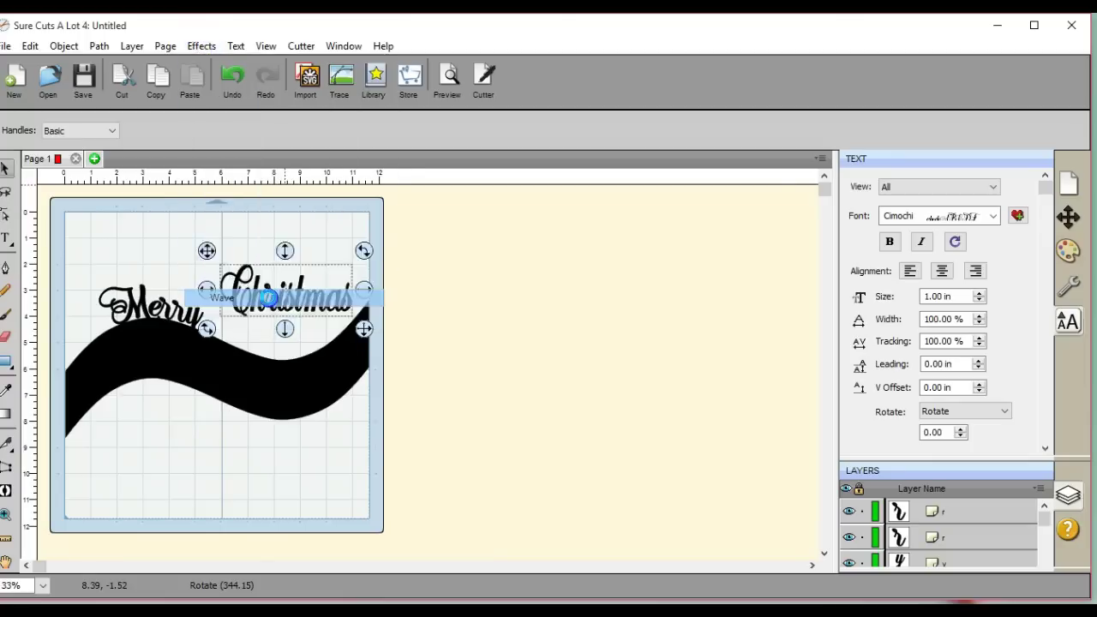
left_click(526, 300)
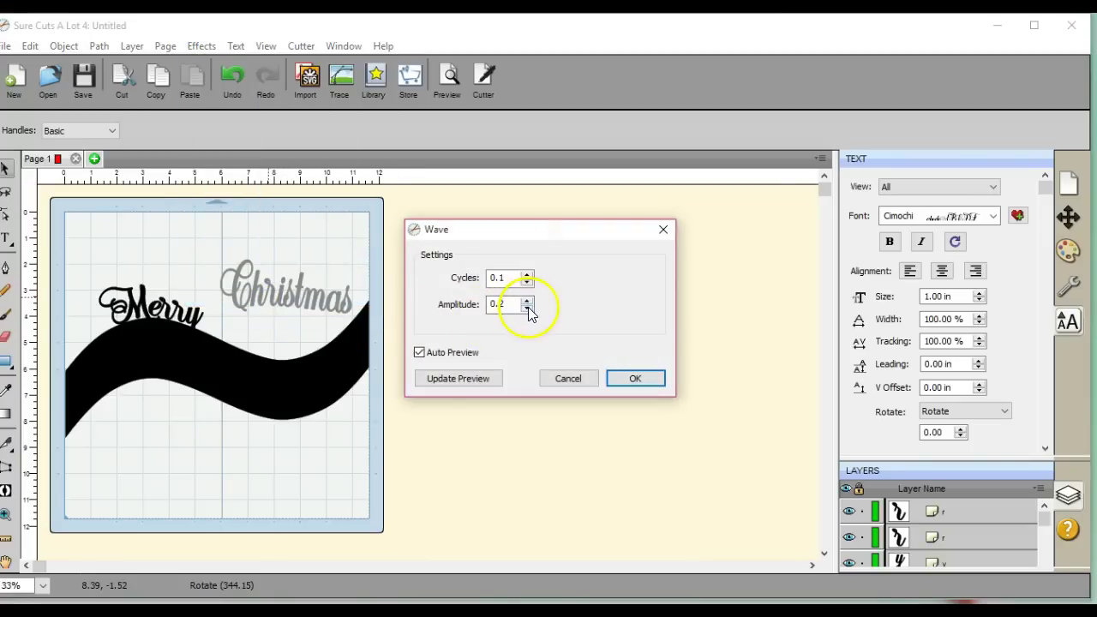
left_click(527, 307)
left_click(527, 307)
left_click(527, 307)
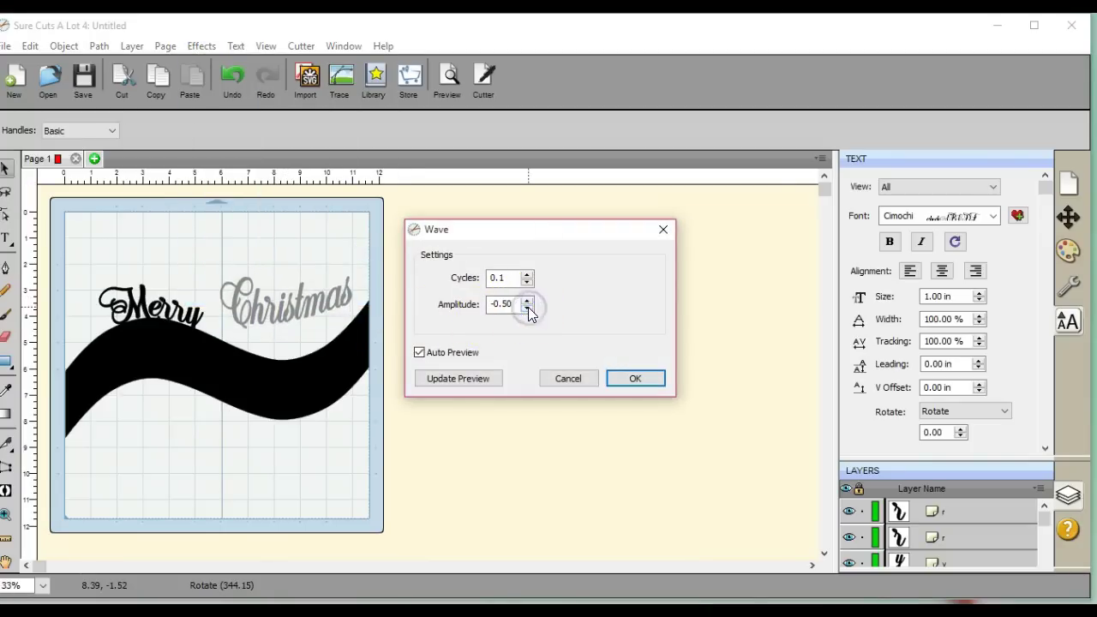
left_click(527, 274)
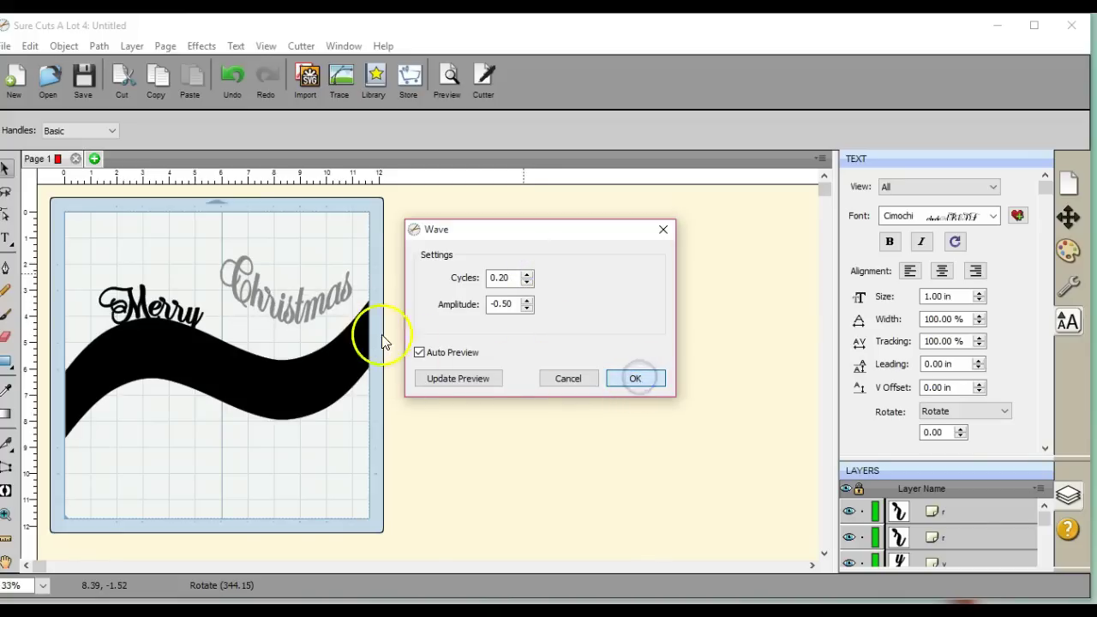
key("Return")
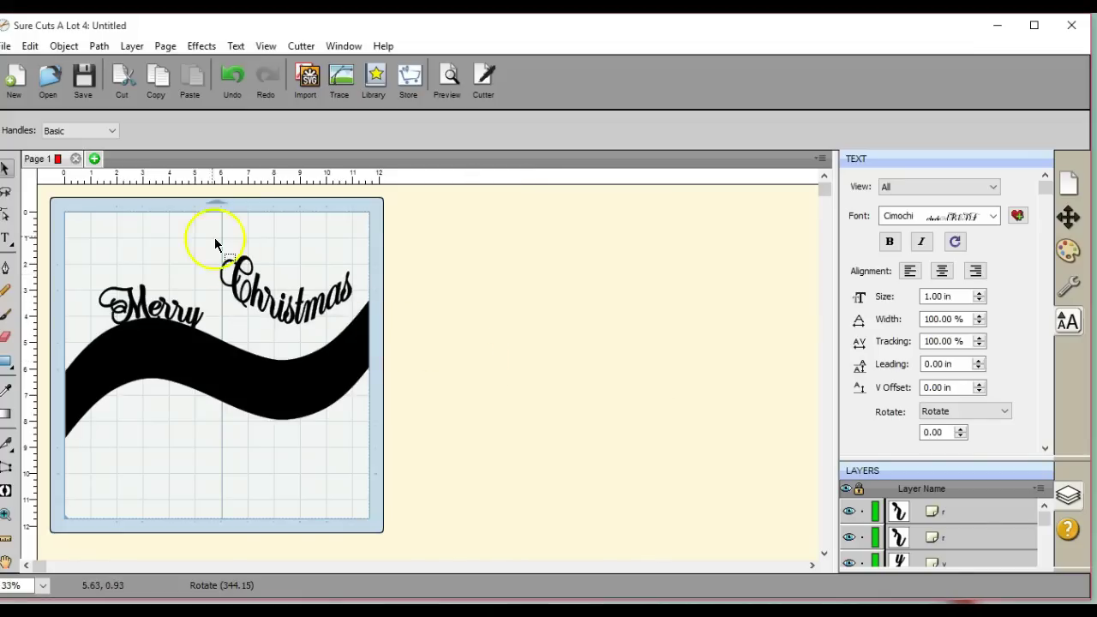
- Set the fill colour of 'Christmas' to white
left_click(367, 339)
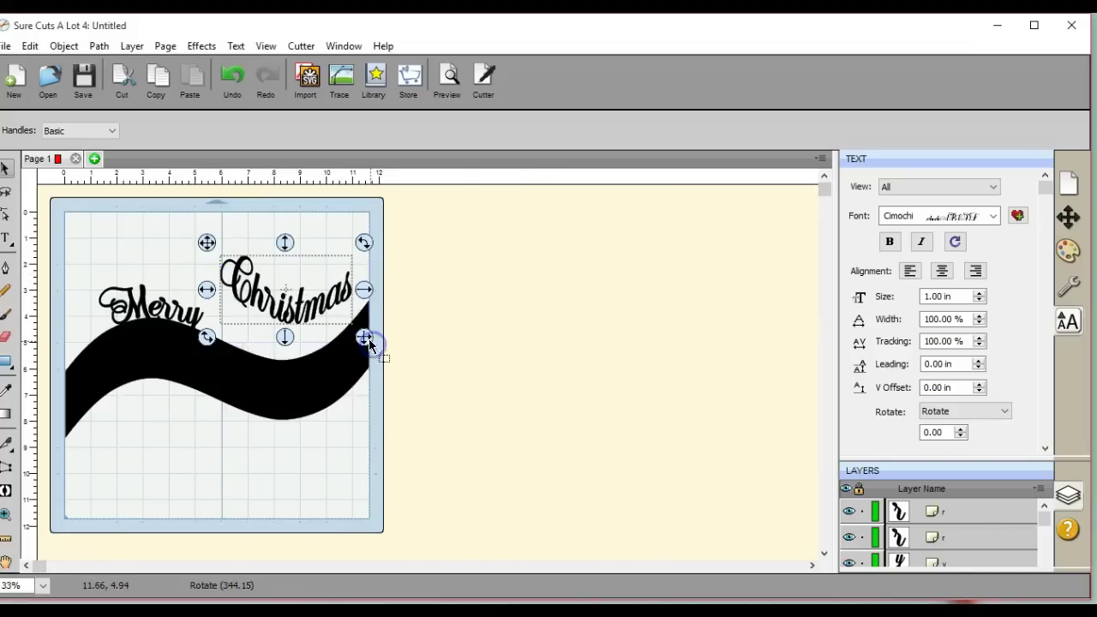
left_click(282, 239)
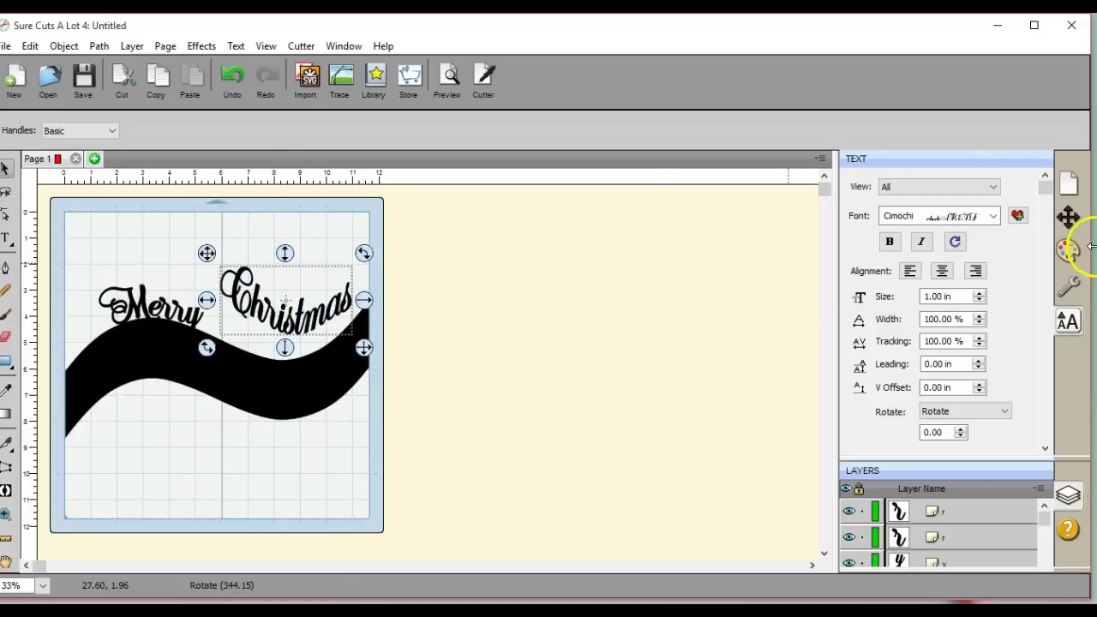
left_click(1063, 257)
left_click(992, 186)
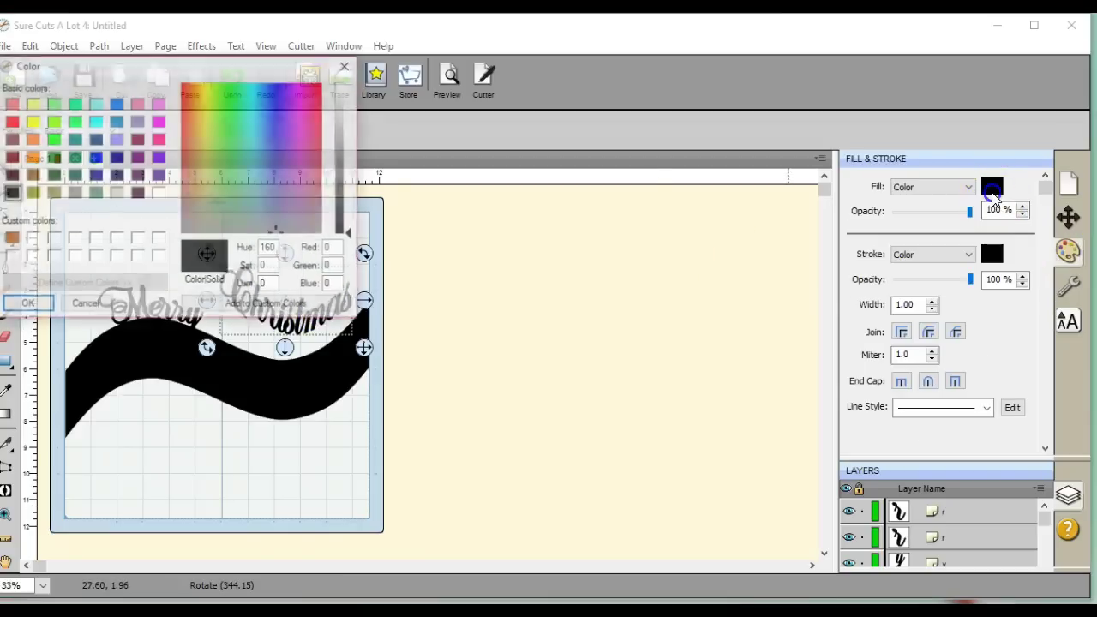
left_click(160, 194)
left_click(28, 304)
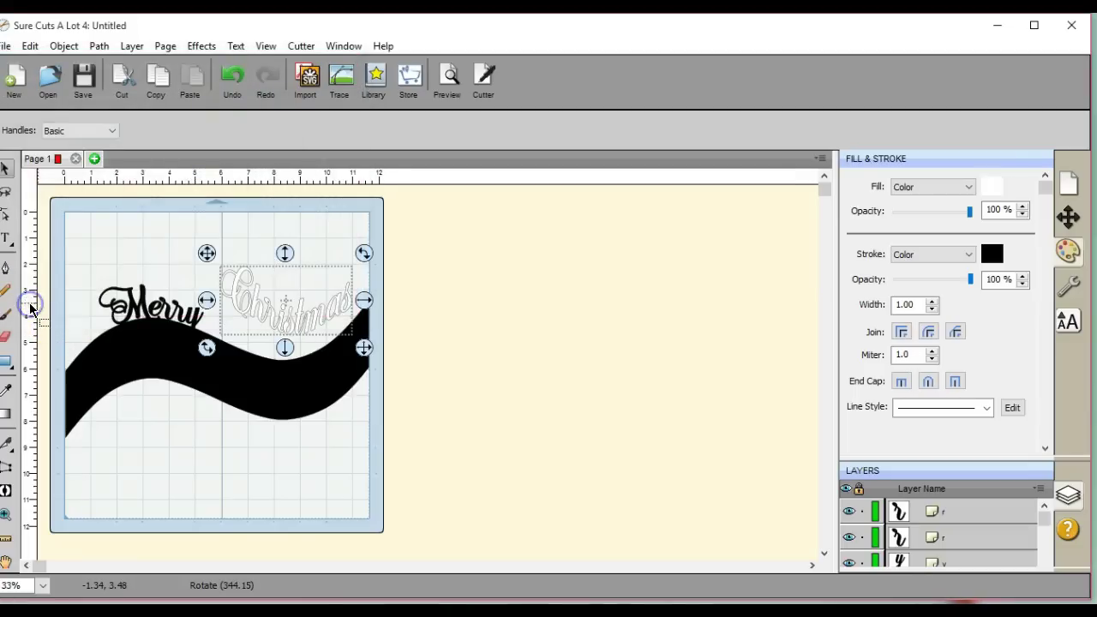
- Move 'Christmas' down onto the wave's right curve and tilt it to follow the slope
left_click_drag(286, 249, 281, 324)
left_click(364, 326)
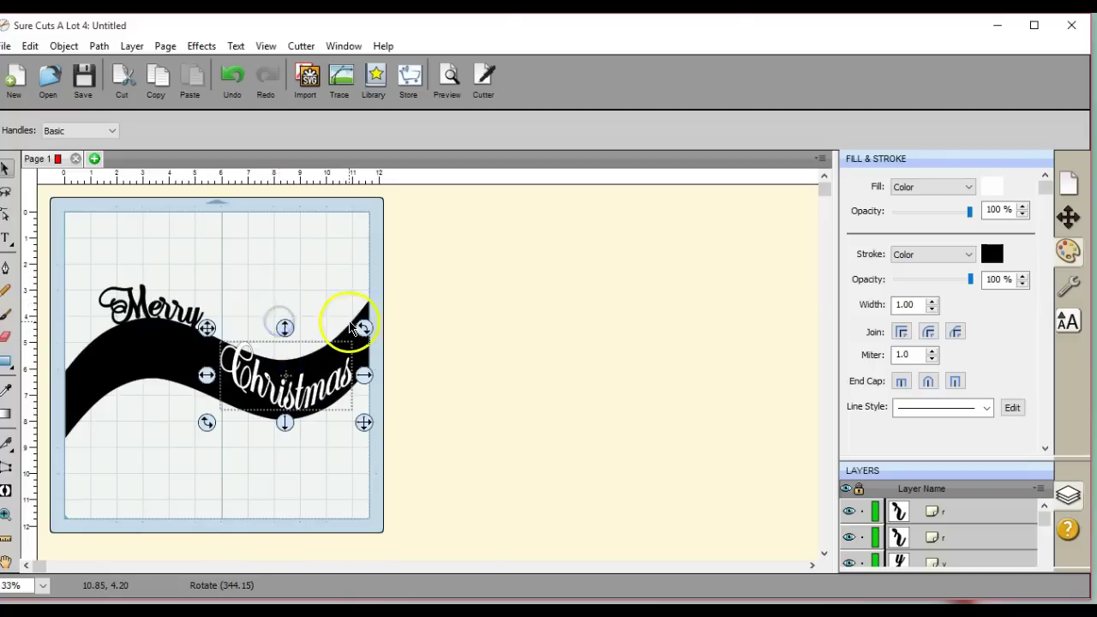
left_click_drag(366, 327, 283, 335)
left_click(465, 266)
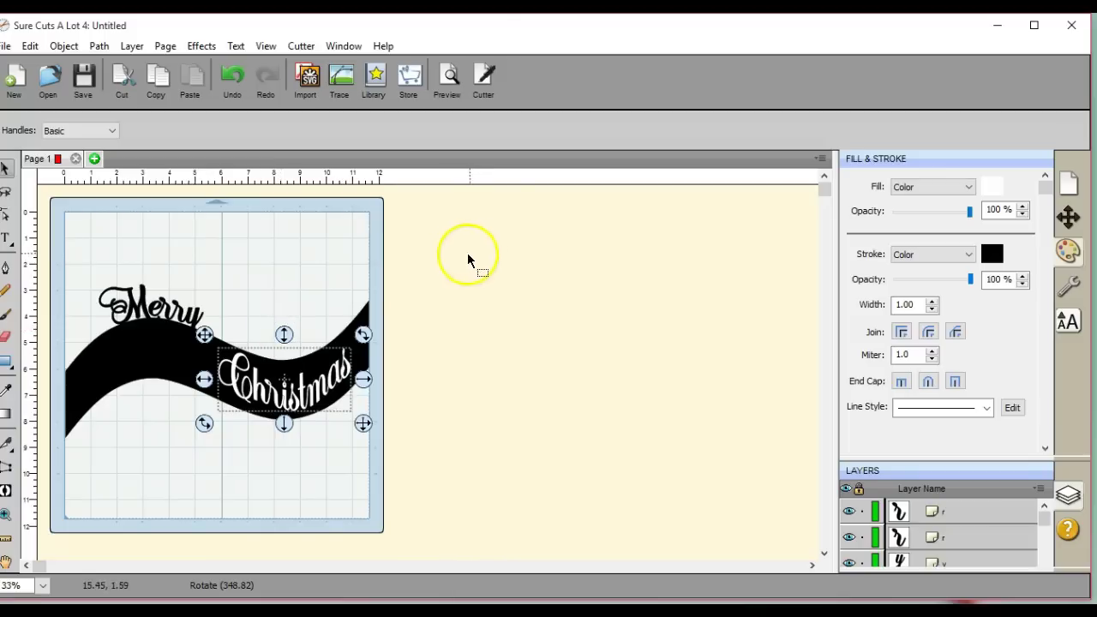
left_click(51, 320)
left_click_drag(177, 383, 454, 438)
- Select all the letters of 'Merry' and group them with Object > Group
left_click(457, 431)
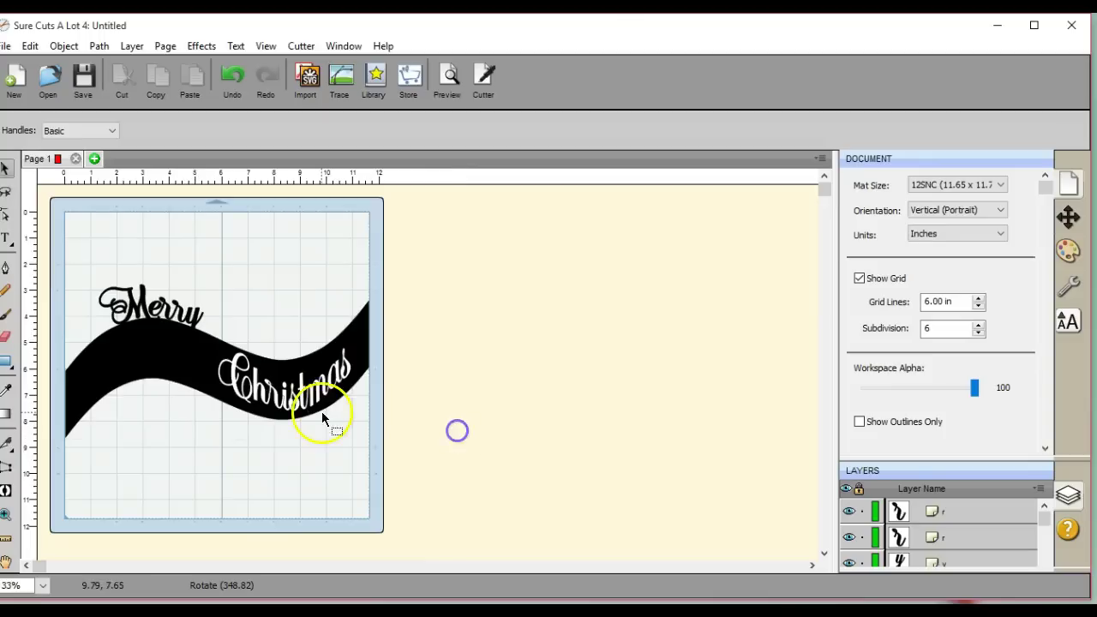
left_click_drag(83, 272, 210, 374)
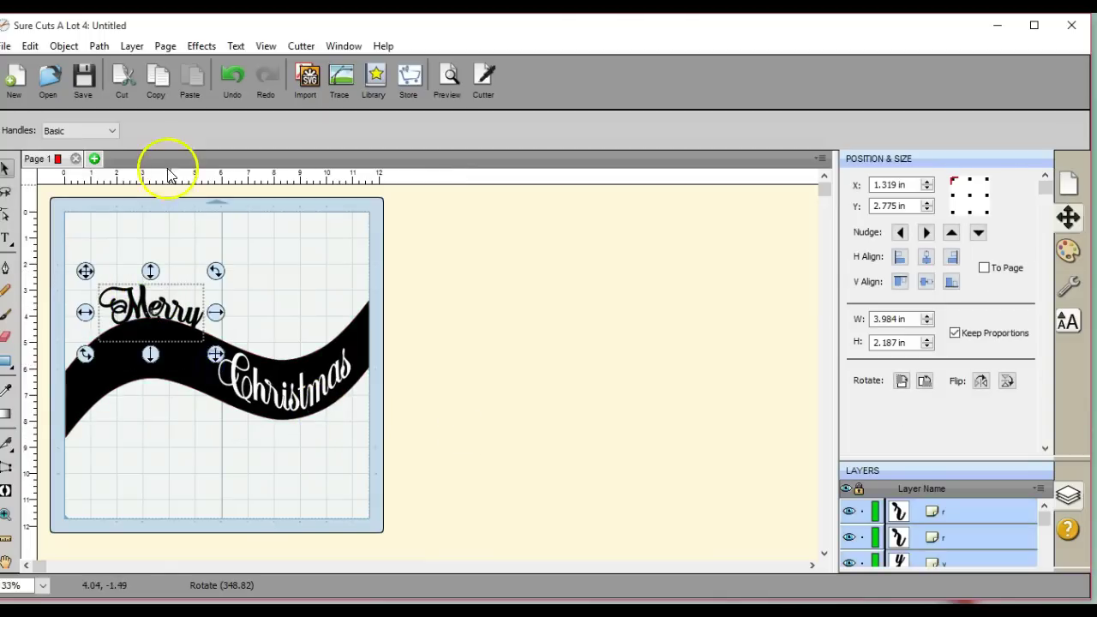
left_click(63, 46)
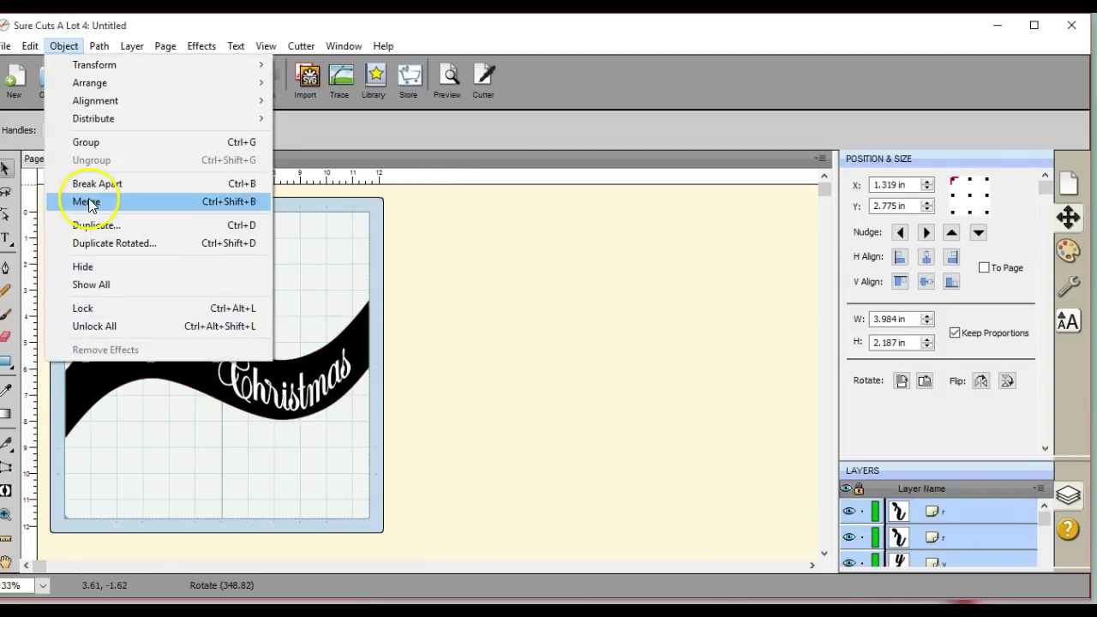
left_click(89, 141)
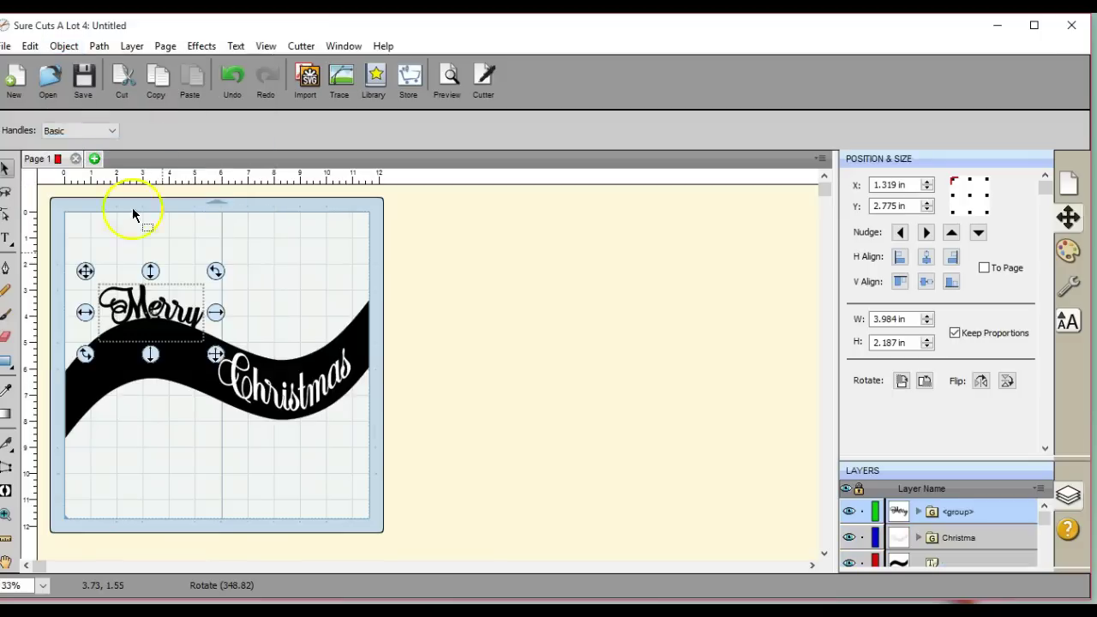
left_click(290, 498)
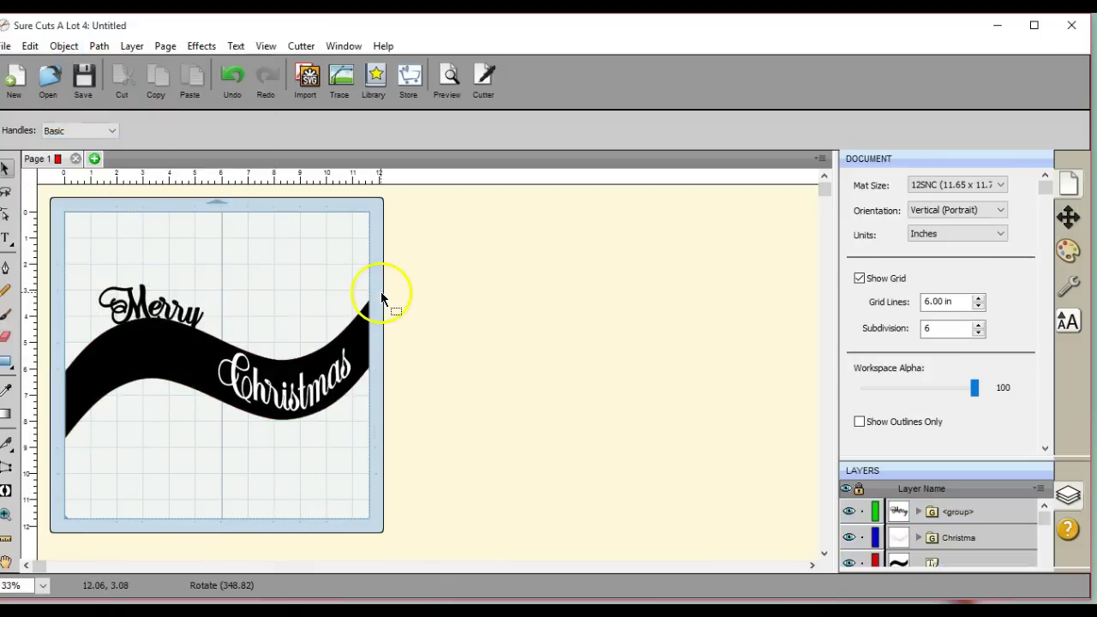
left_click_drag(377, 296, 45, 475)
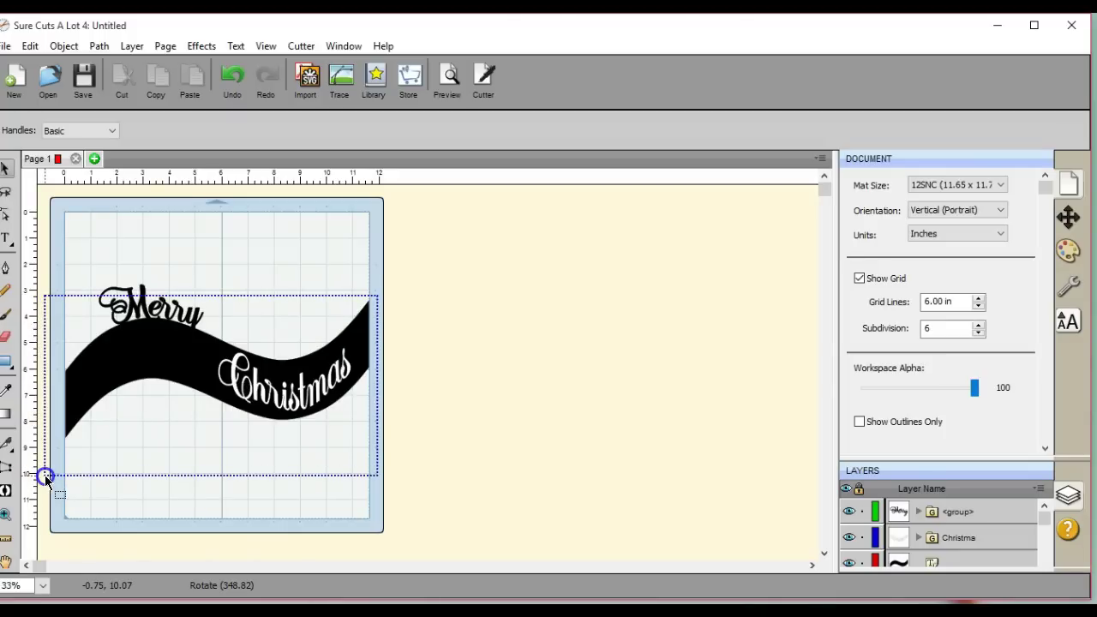
- Subtract 'Christmas' from the black wave with Back Minus Front, then check the cut-line preview
left_click_drag(44, 474, 45, 475)
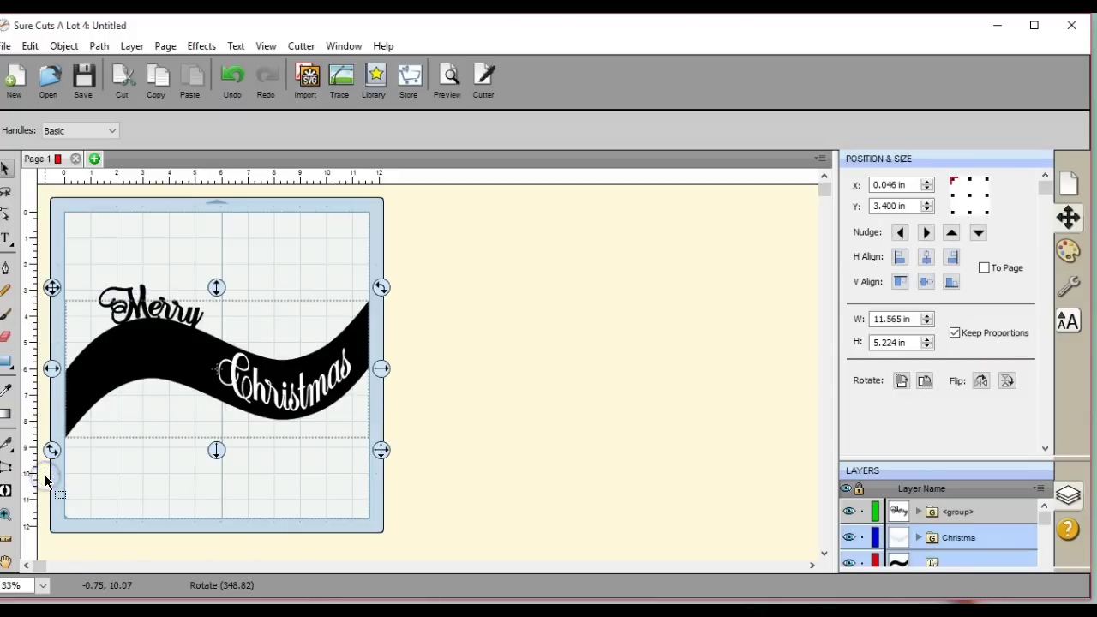
left_click(101, 47)
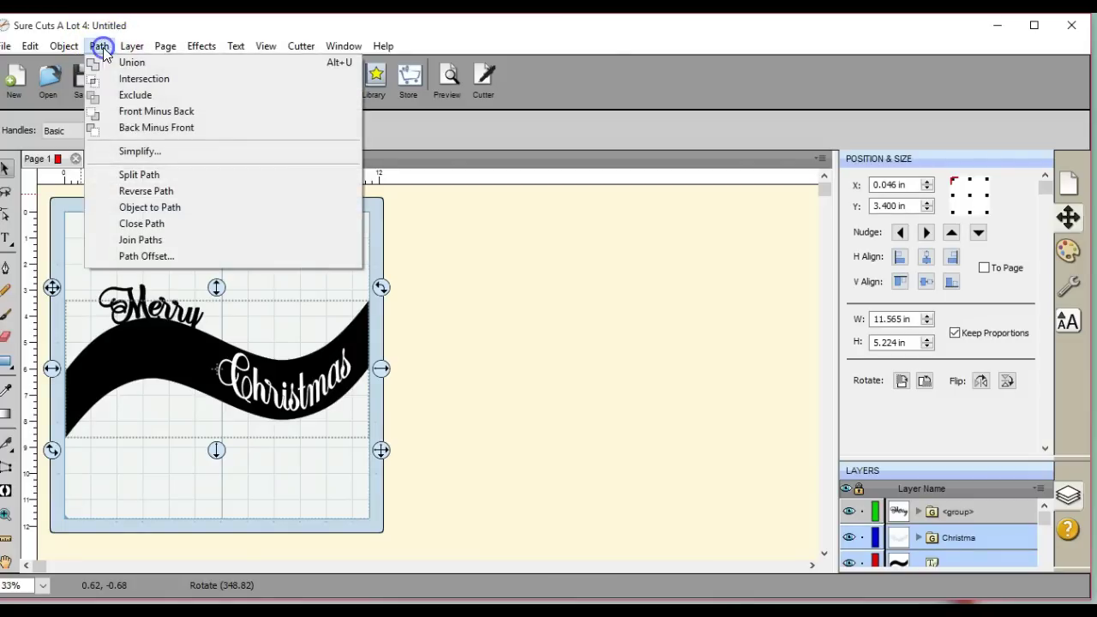
left_click(139, 128)
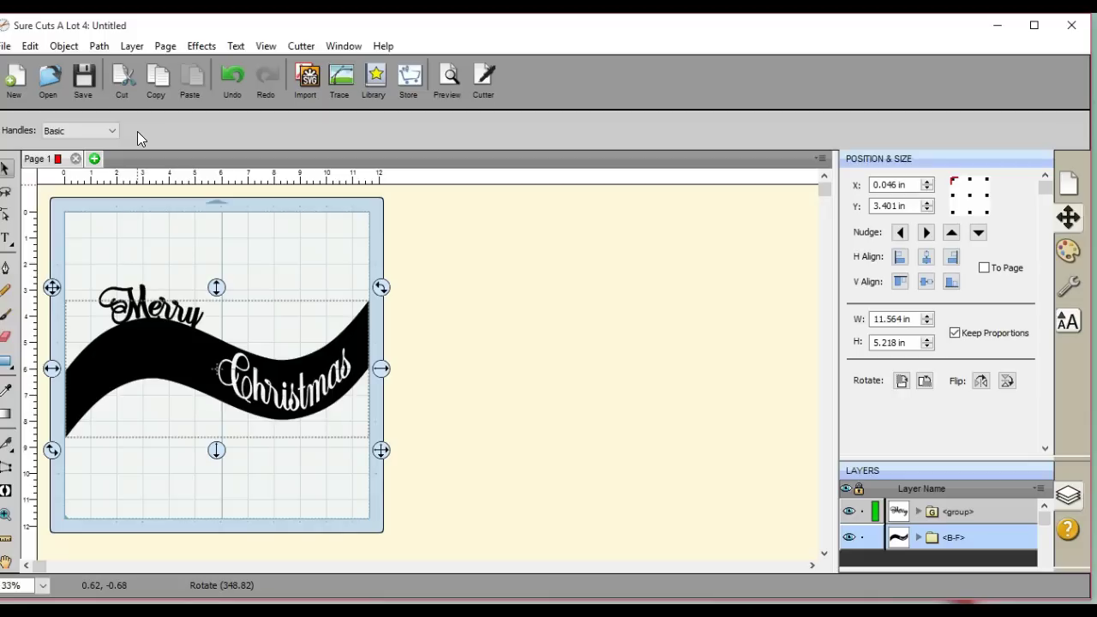
left_click(315, 366)
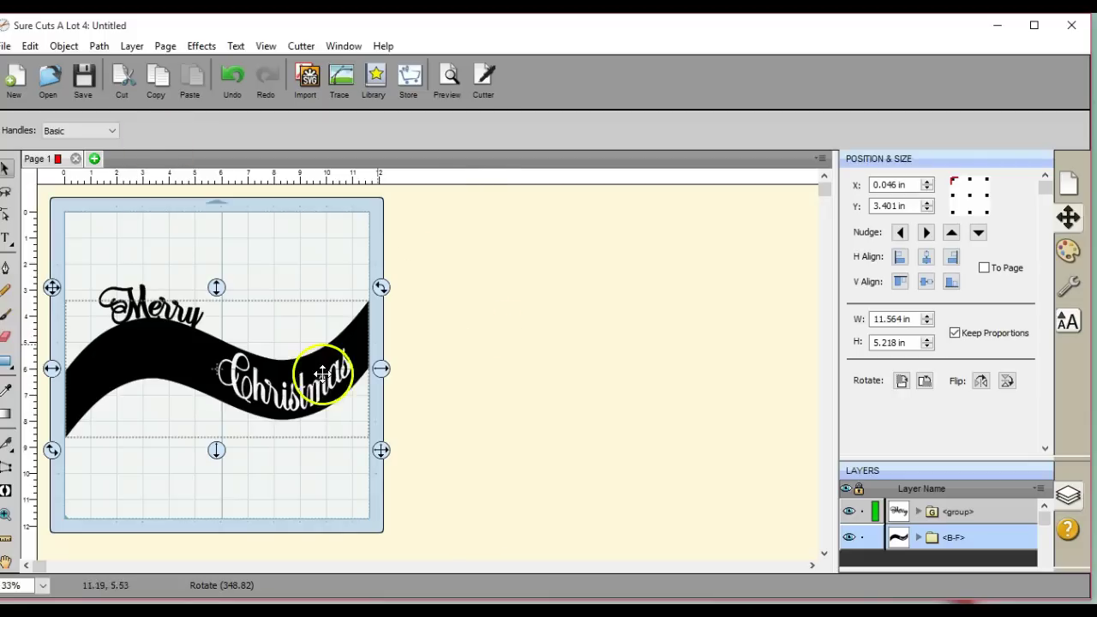
left_click(216, 289)
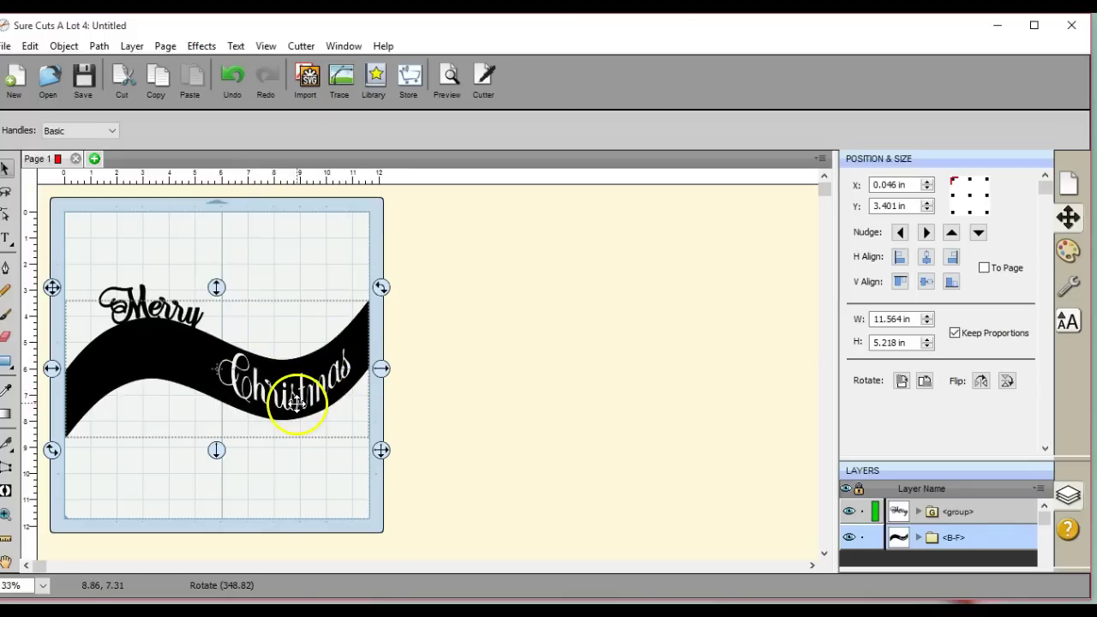
left_click(449, 77)
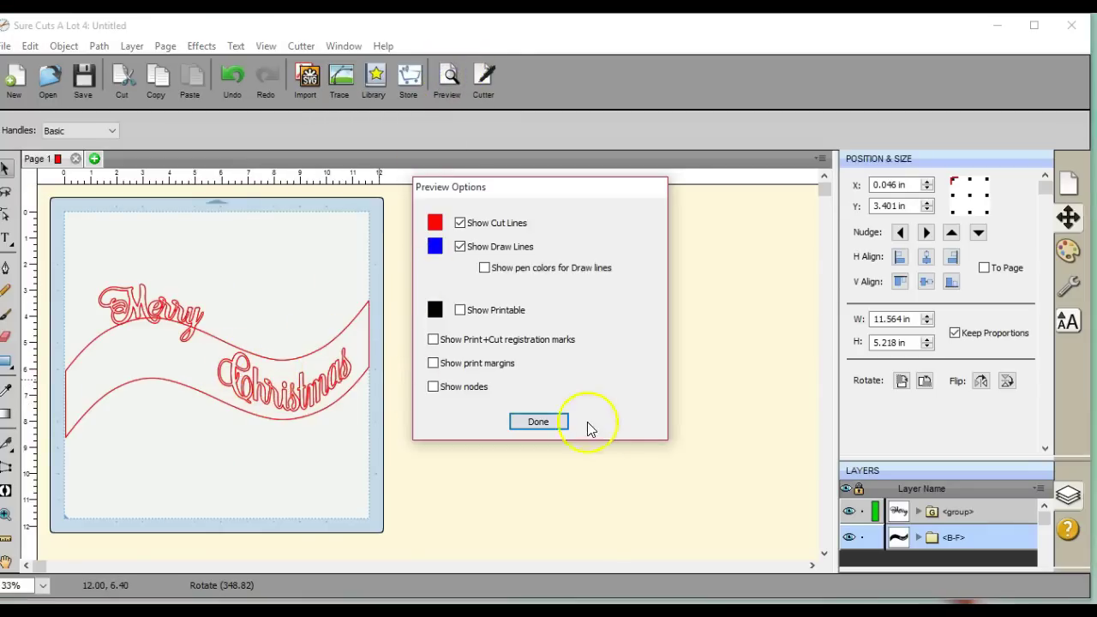
left_click(538, 422)
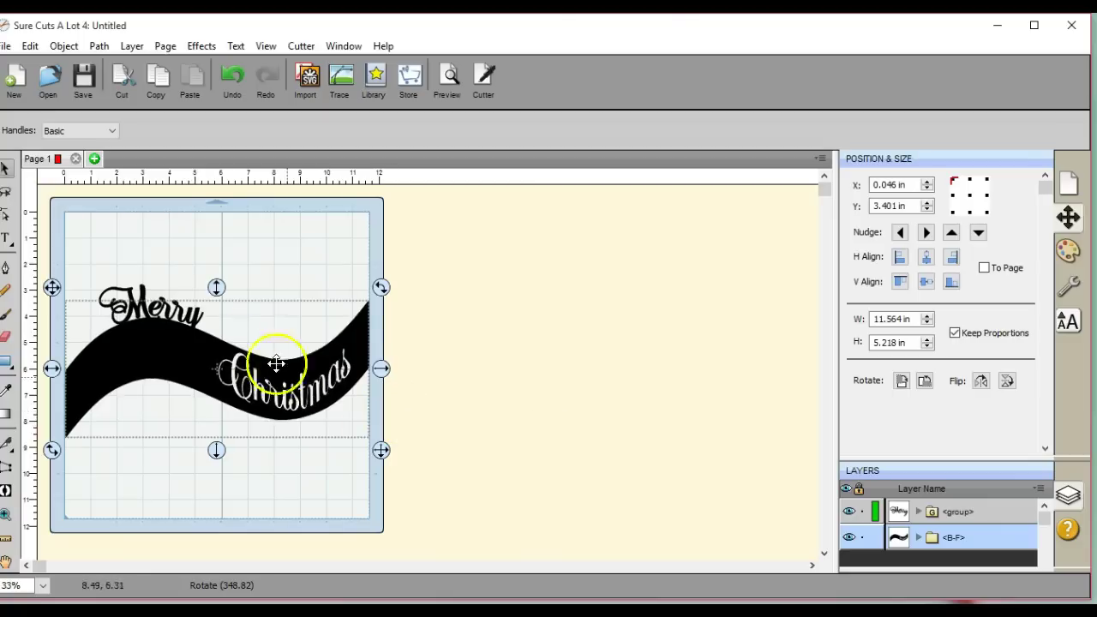
- Select the Merry group and move it up above the wave
left_click(312, 506)
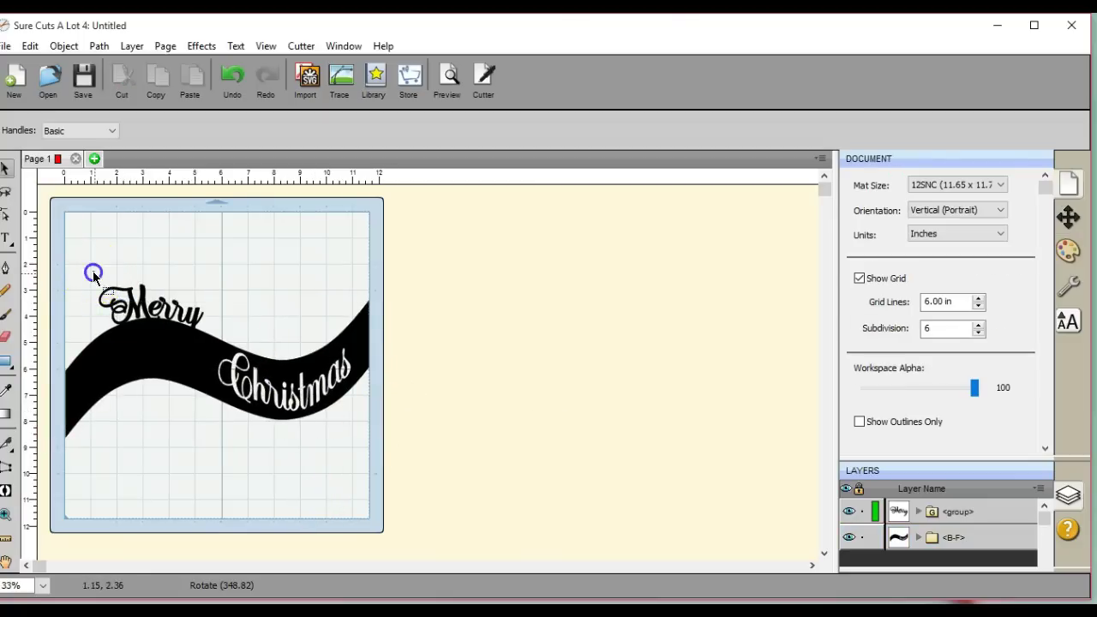
left_click_drag(94, 274, 216, 377)
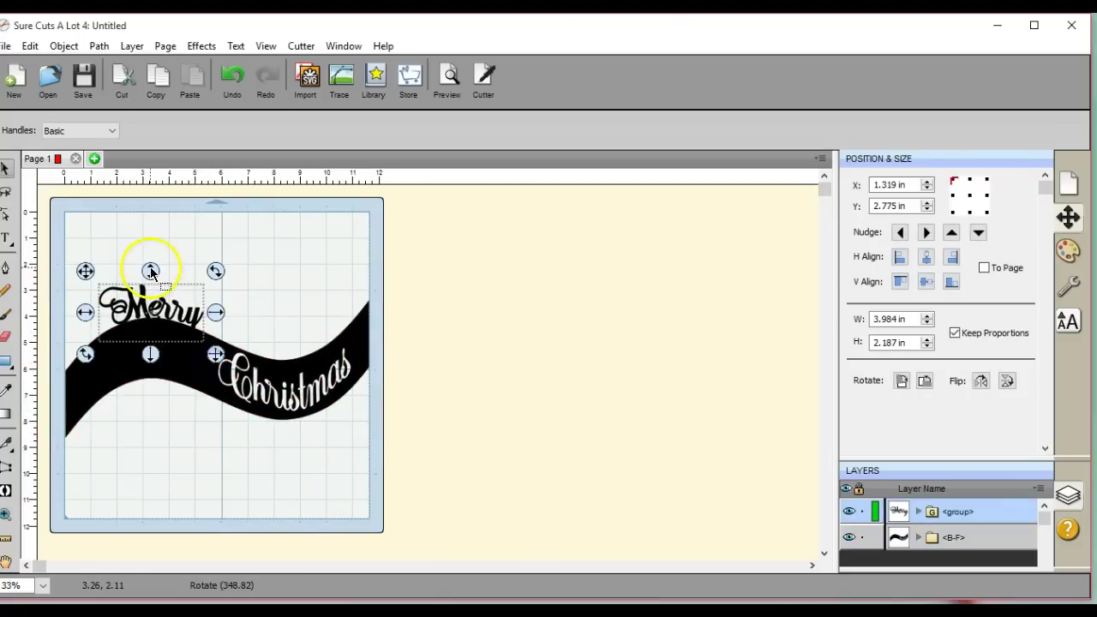
left_click_drag(151, 272, 146, 218)
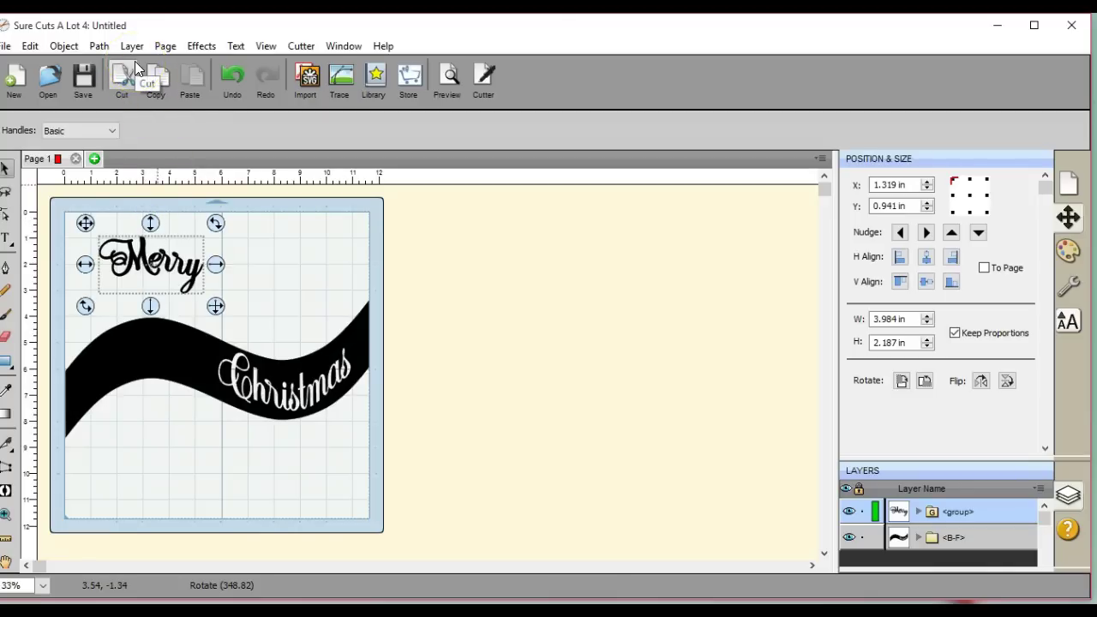
- Duplicate Merry with Total Columns set to 2, placing a copy beside it
left_click(65, 47)
left_click(110, 225)
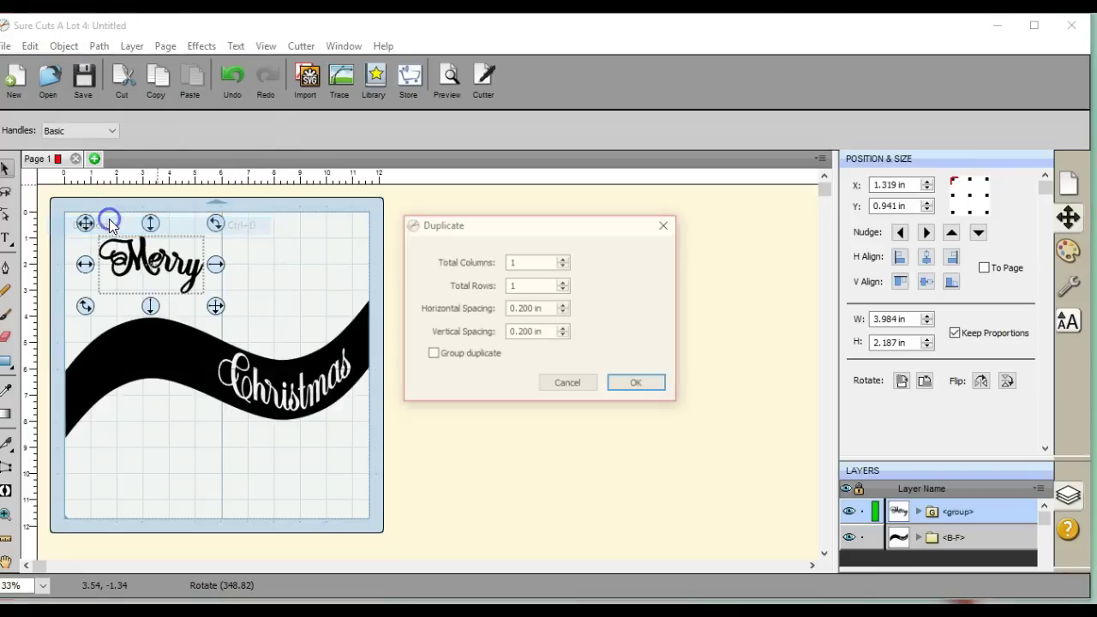
left_click(562, 259)
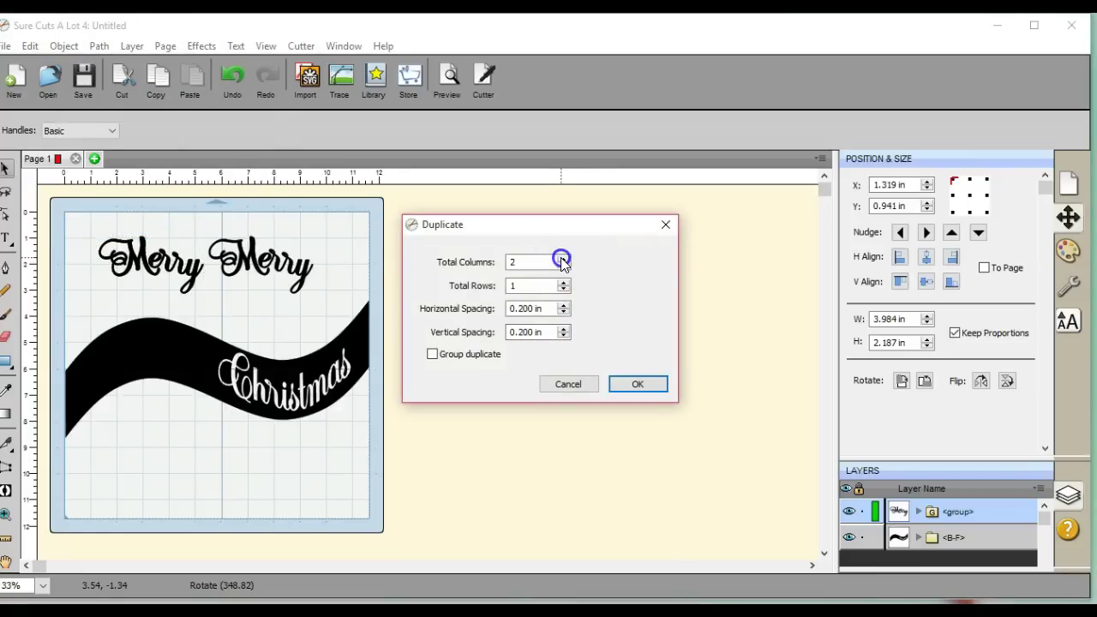
left_click(638, 385)
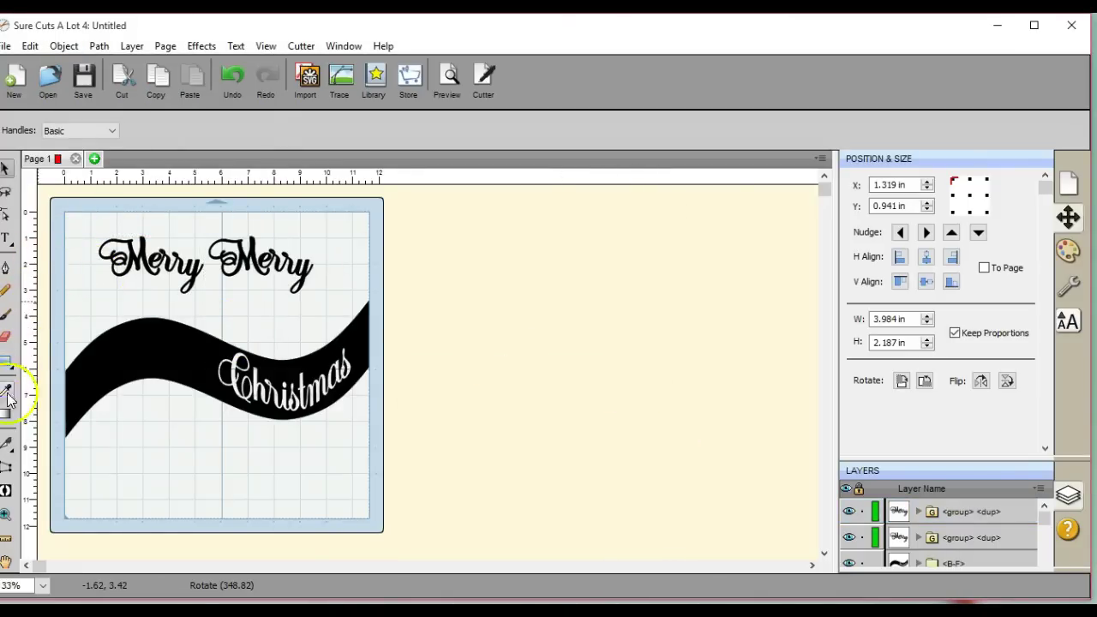
- Cut the y away from the second Merry and move it up and right
left_click(6, 444)
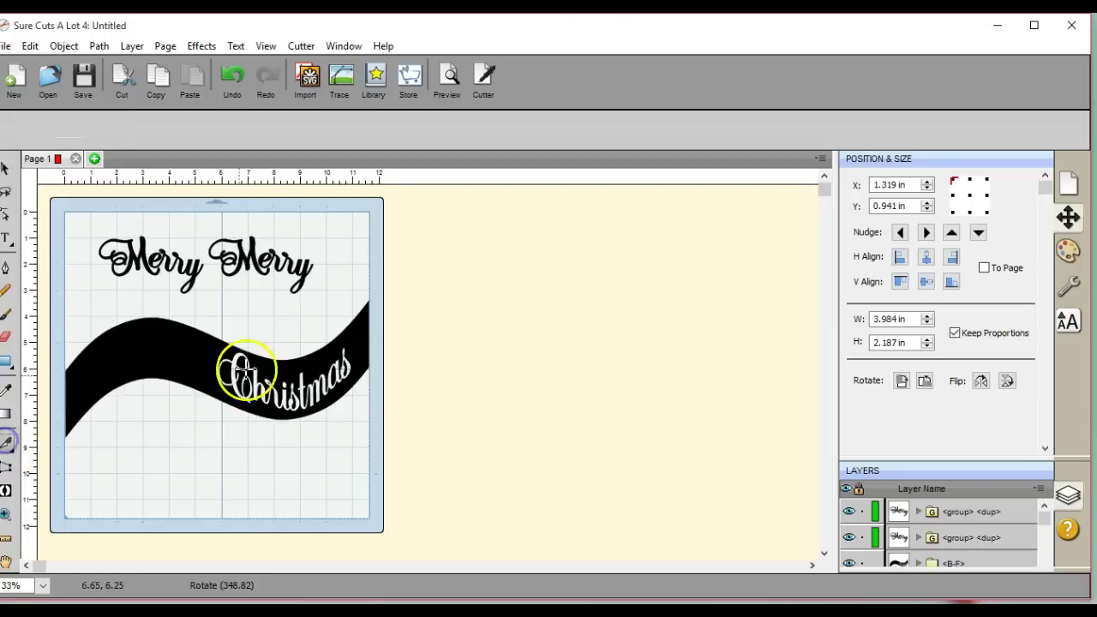
left_click(324, 287)
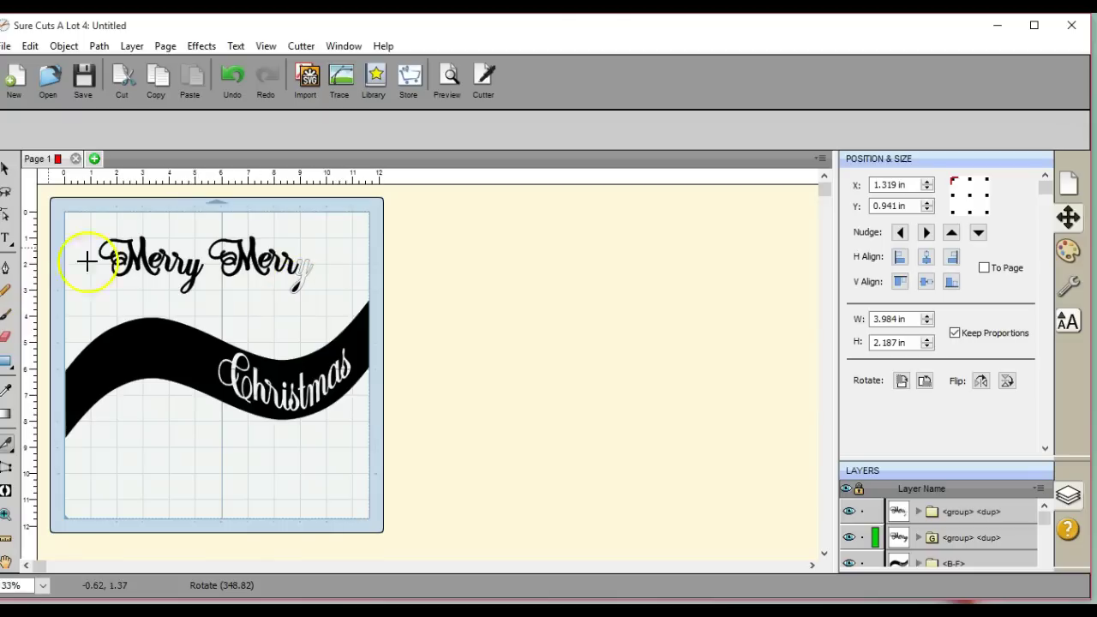
left_click(6, 167)
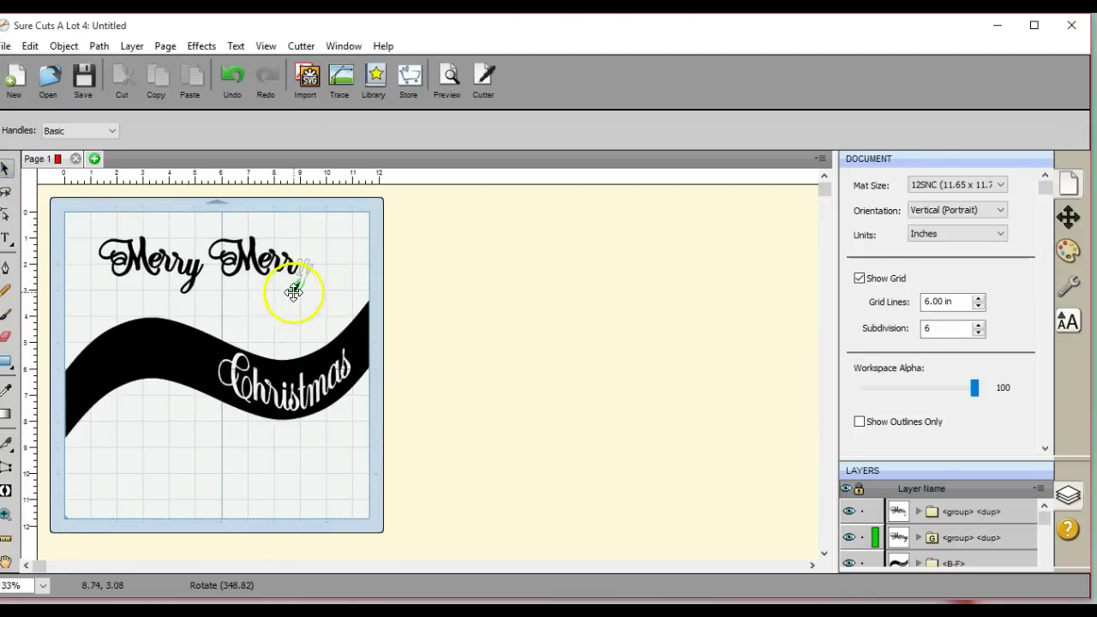
left_click_drag(295, 293, 348, 247)
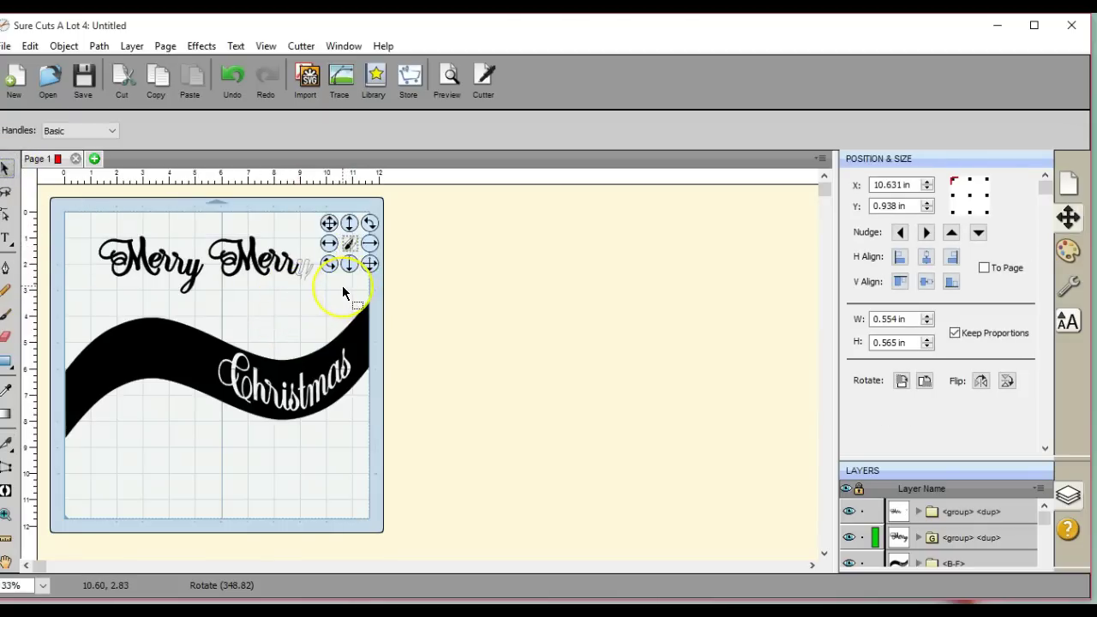
- Merge the selected shapes, then delete the leftover Merr copy
left_click(66, 48)
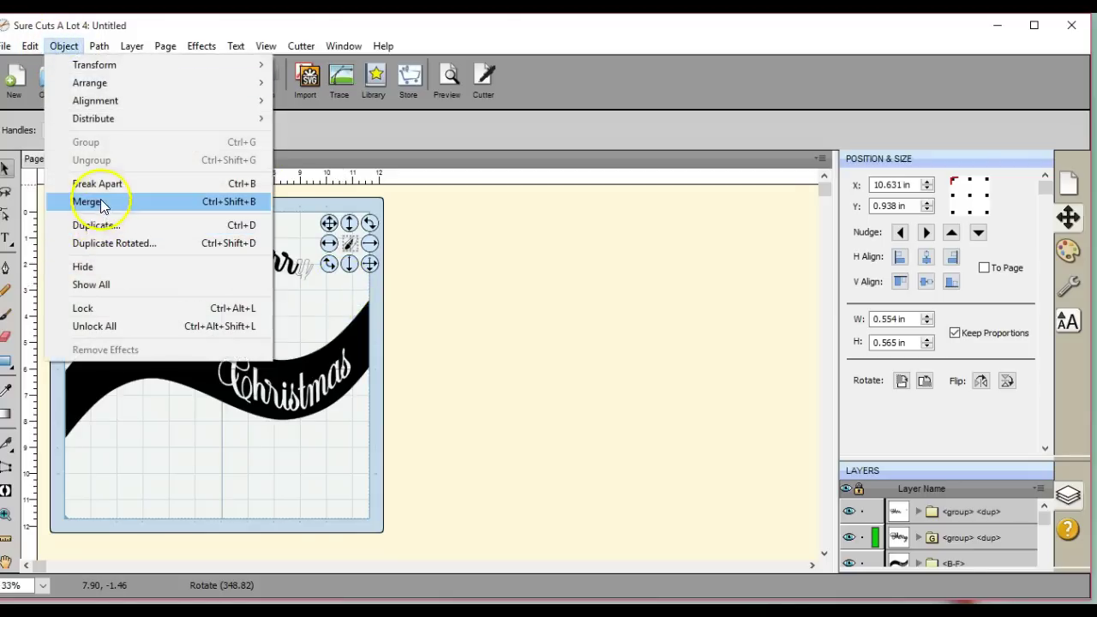
left_click(100, 199)
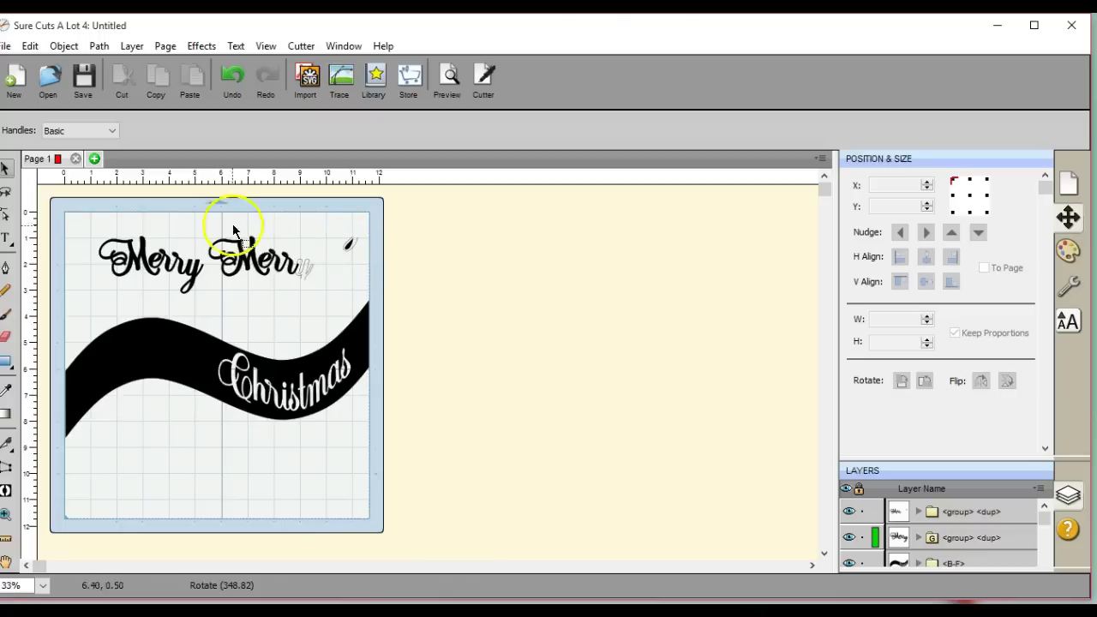
left_click_drag(240, 248, 324, 295)
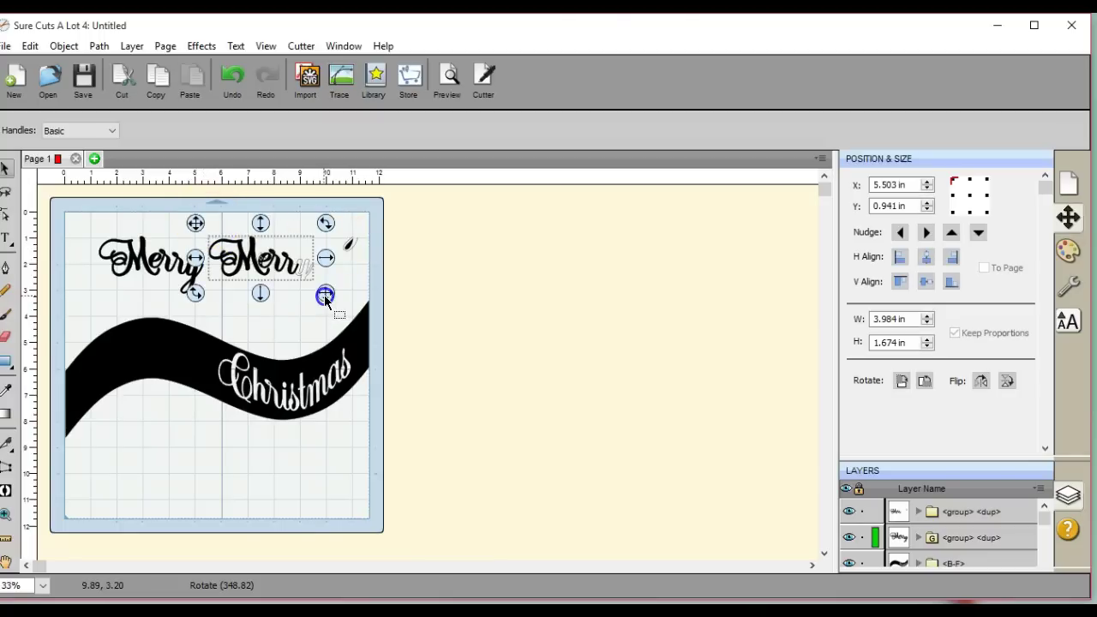
right_click(262, 259)
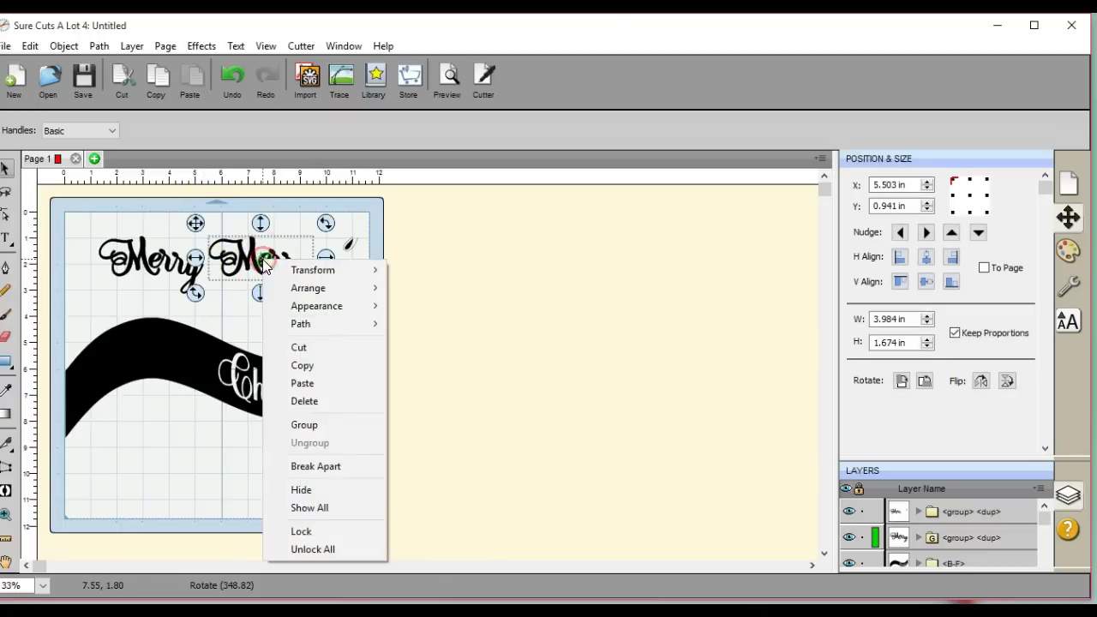
left_click(316, 402)
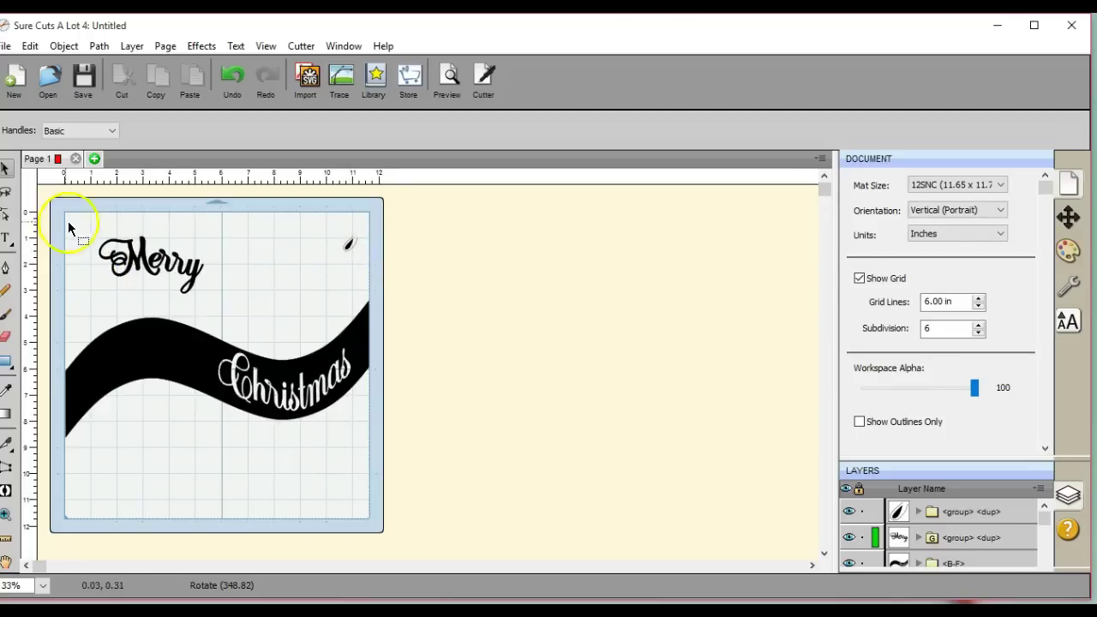
- Lower Merry onto the banner's top edge, weld it with Union, and check the cut-line preview
left_click_drag(89, 224, 239, 309)
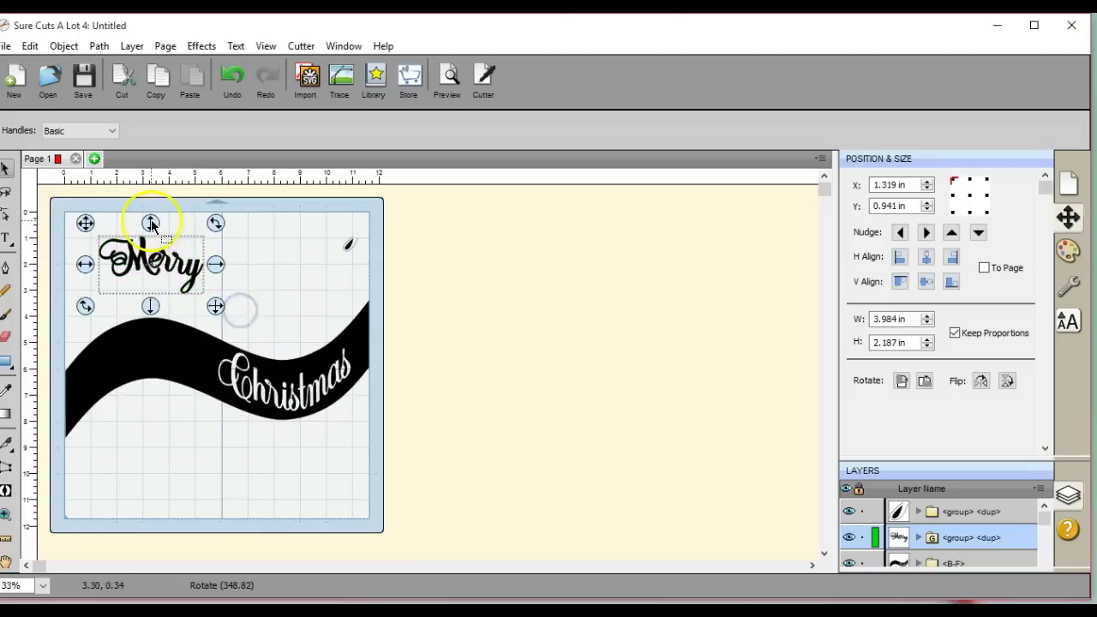
left_click_drag(148, 221, 144, 271)
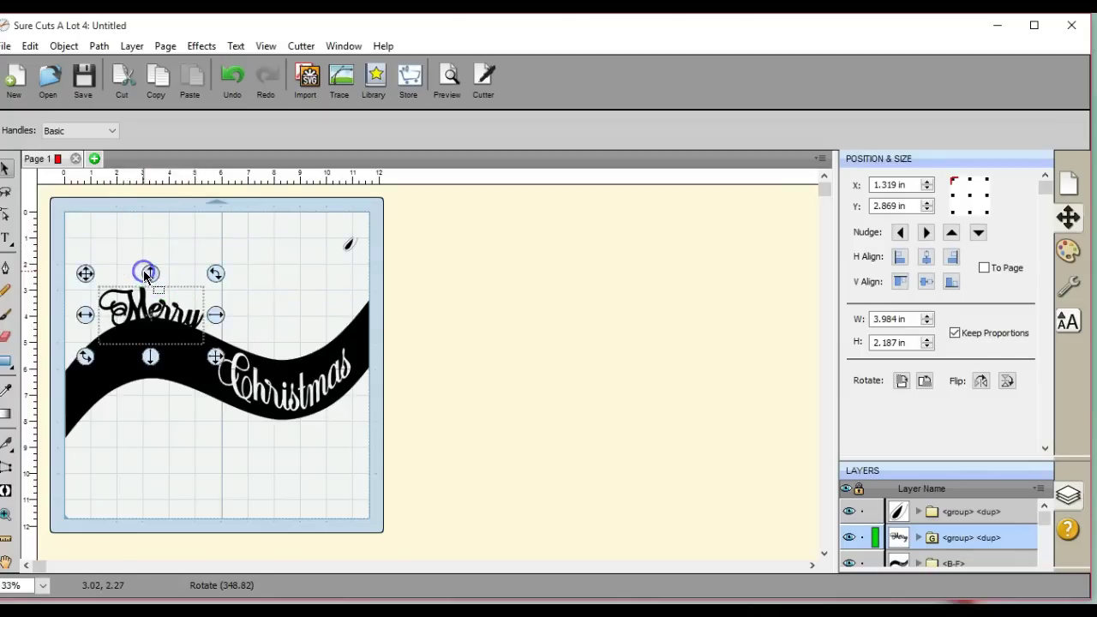
left_click(99, 47)
left_click(125, 62)
left_click(443, 76)
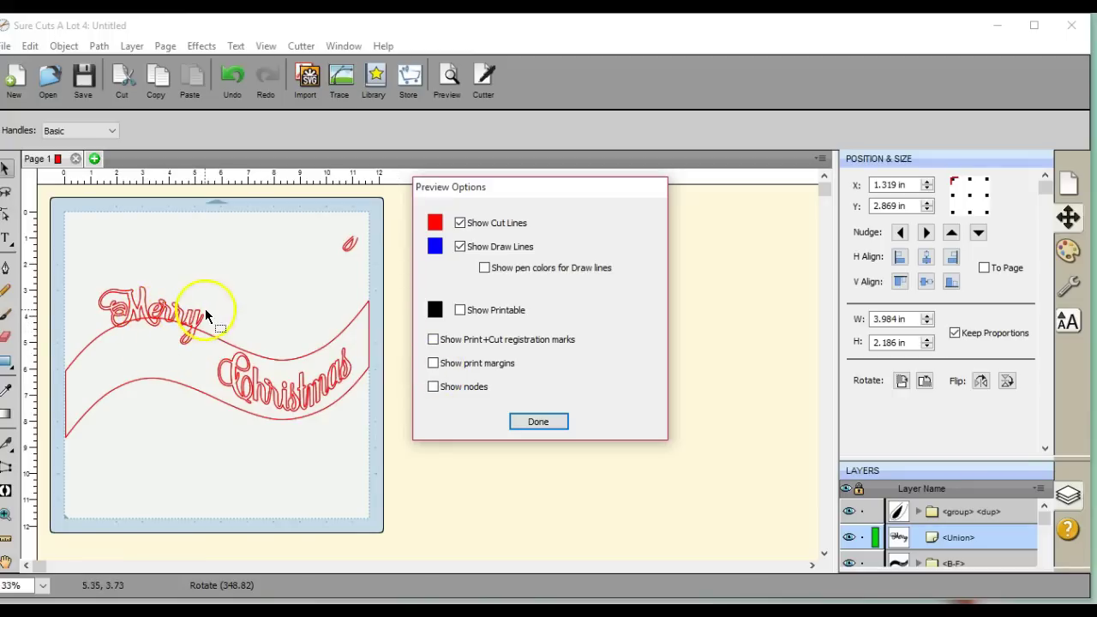
left_click(538, 420)
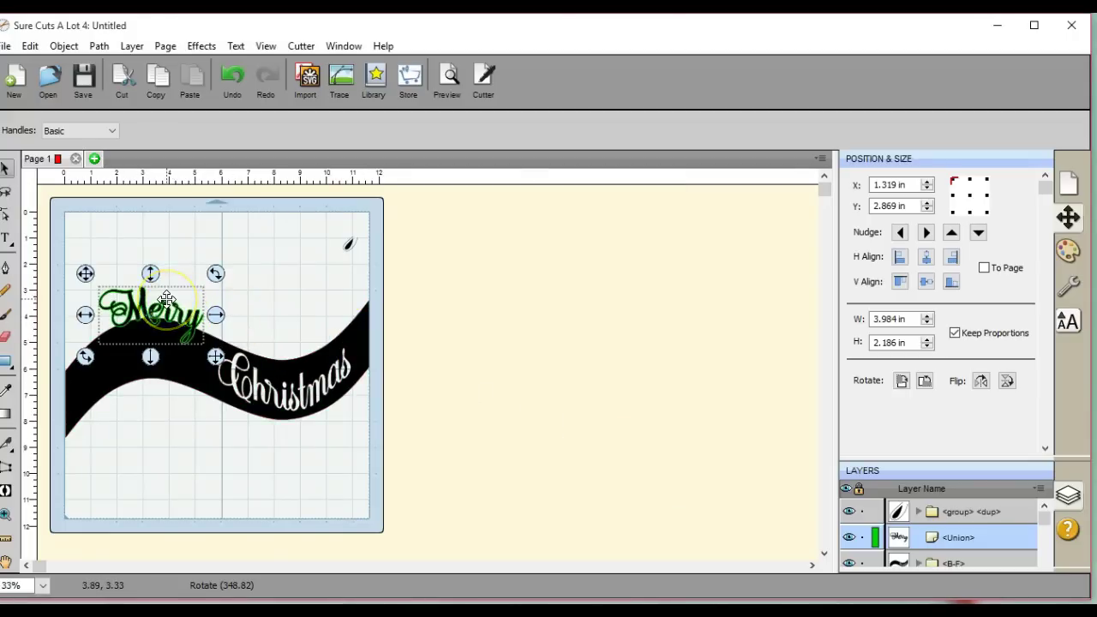
- Select the whole design on the mat and merge it with Ctrl+M
left_click(59, 250)
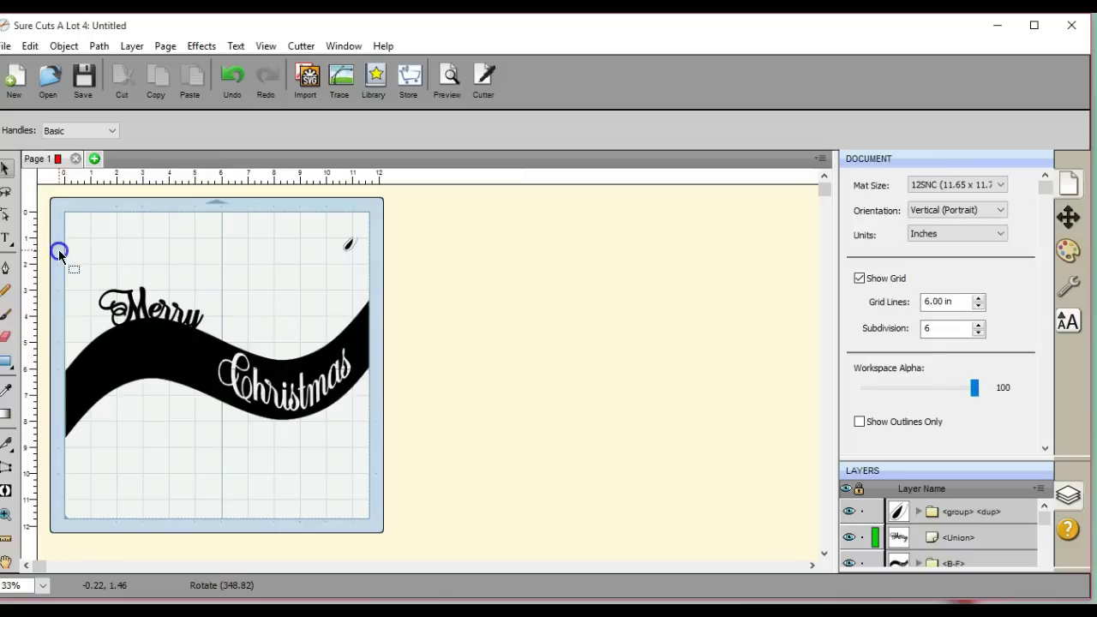
left_click_drag(59, 250, 386, 468)
key("ctrl+m")
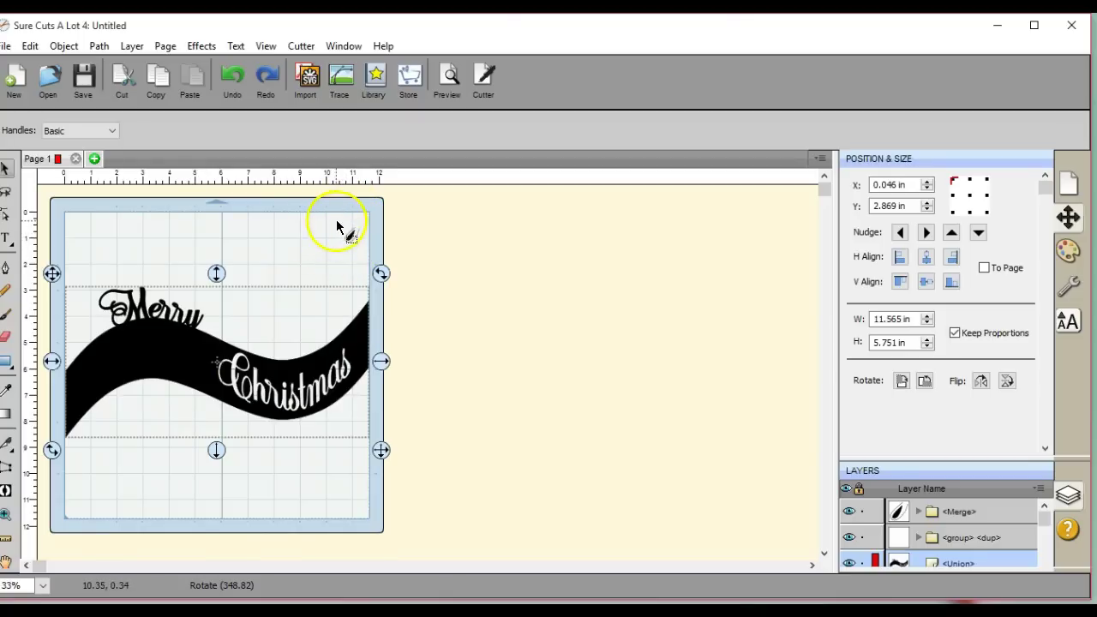
- Close the small tail shape's path and position it on Merry's y over the banner
left_click_drag(337, 226, 377, 262)
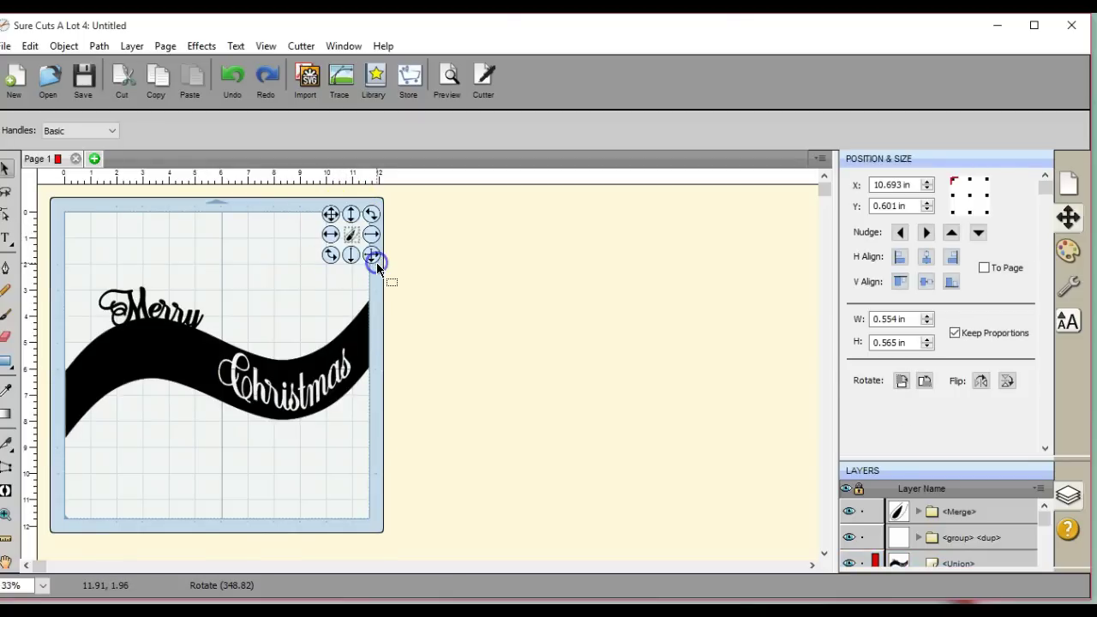
left_click(98, 49)
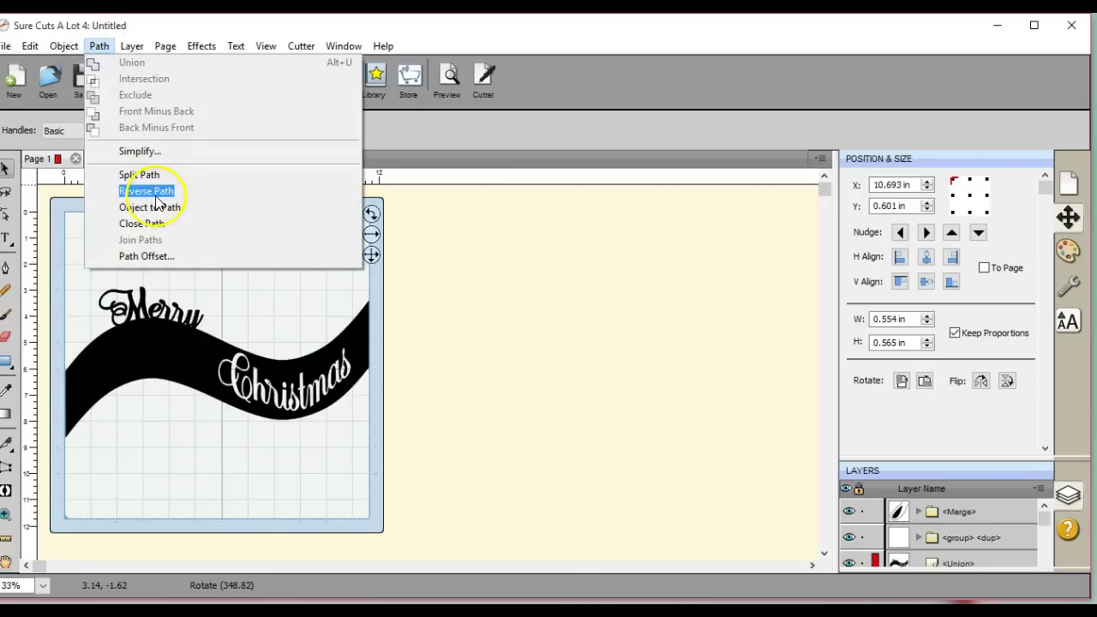
left_click(167, 223)
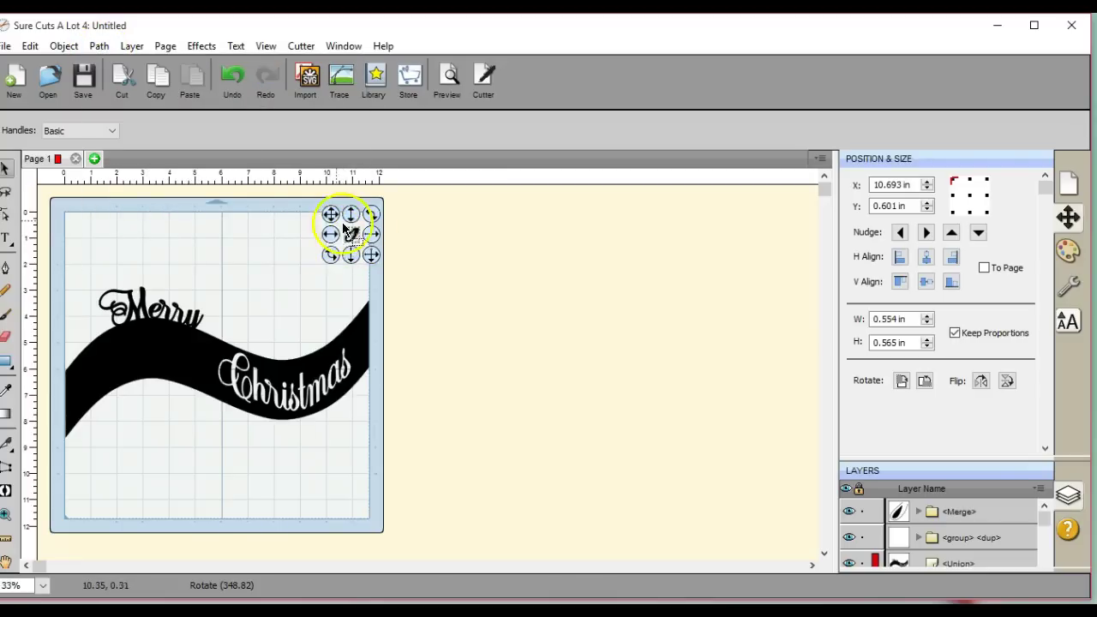
left_click_drag(335, 215, 172, 324)
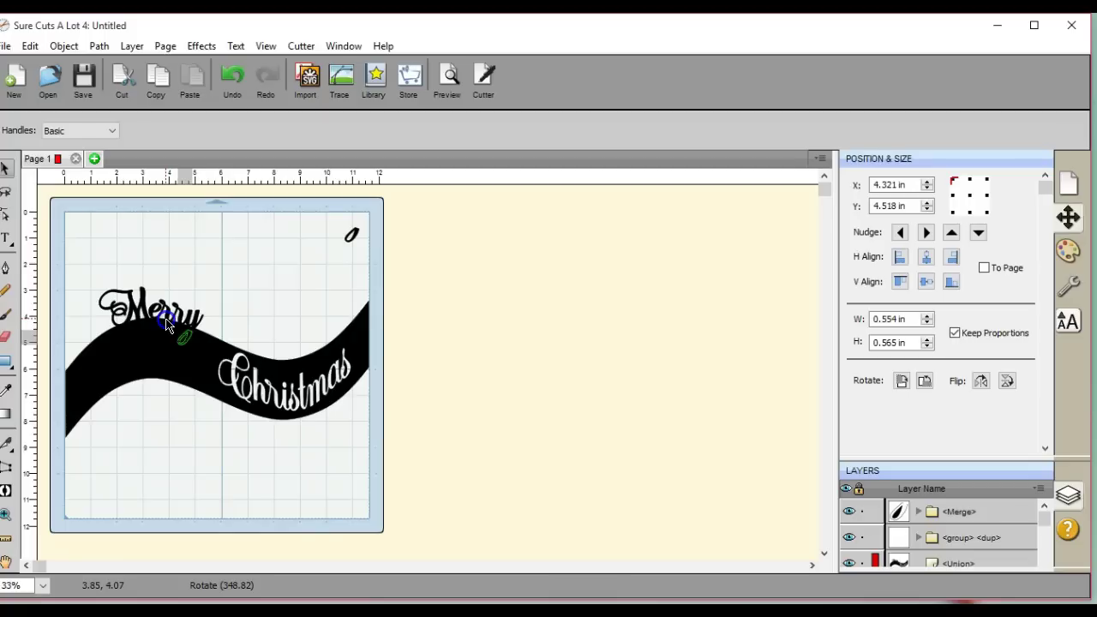
left_click_drag(166, 324, 167, 323)
- Select the entire design and apply Back Minus Front to cut the y-tail into the banner
left_click(58, 281)
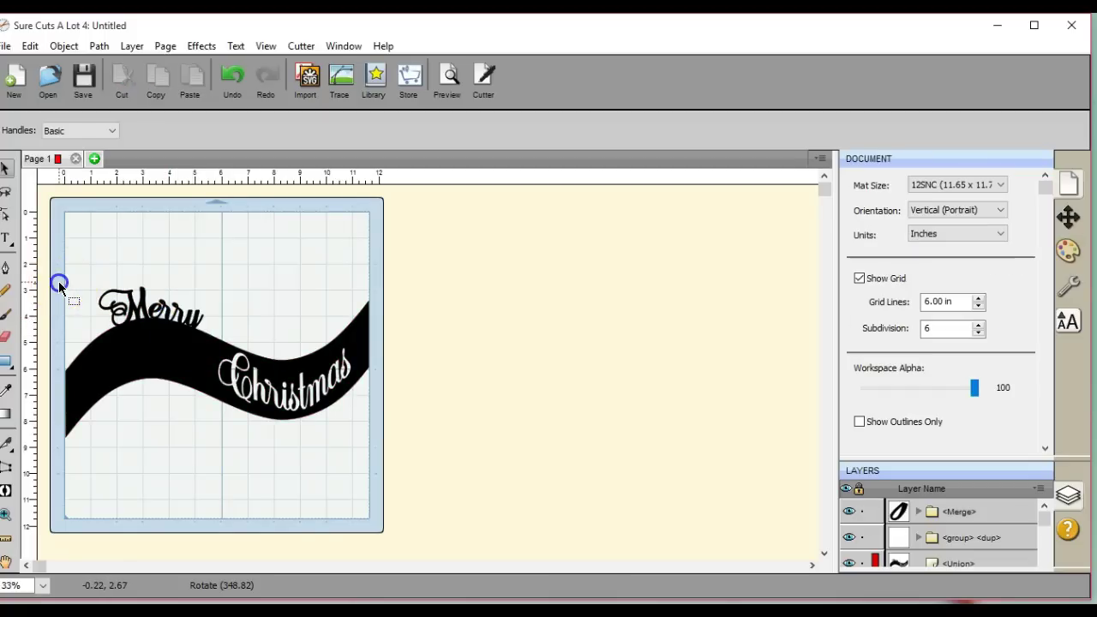
left_click_drag(58, 281, 394, 458)
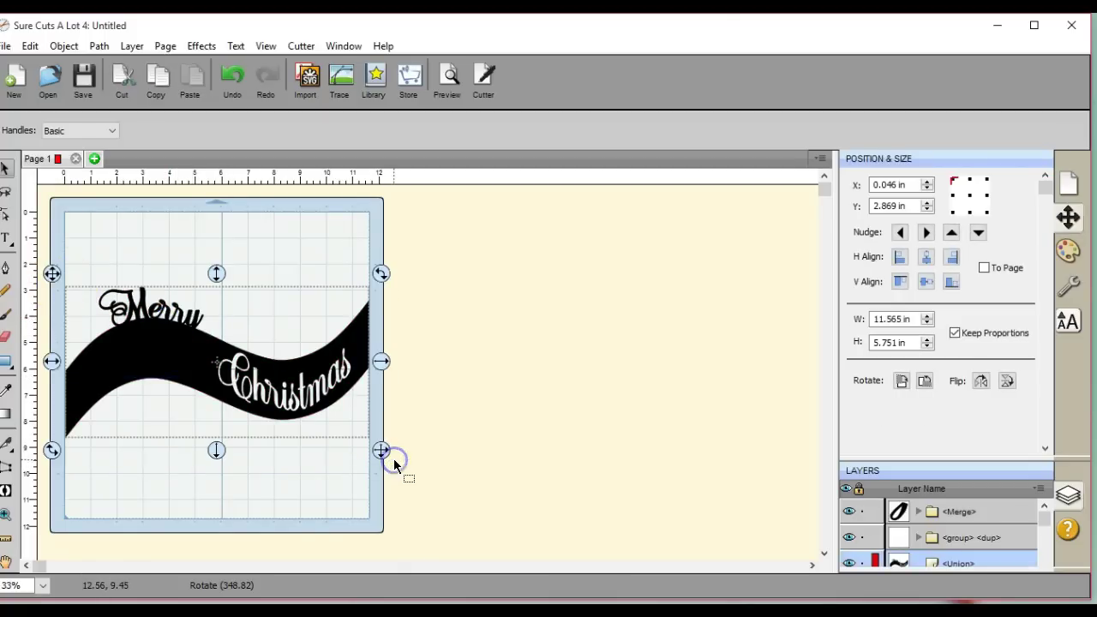
left_click(99, 46)
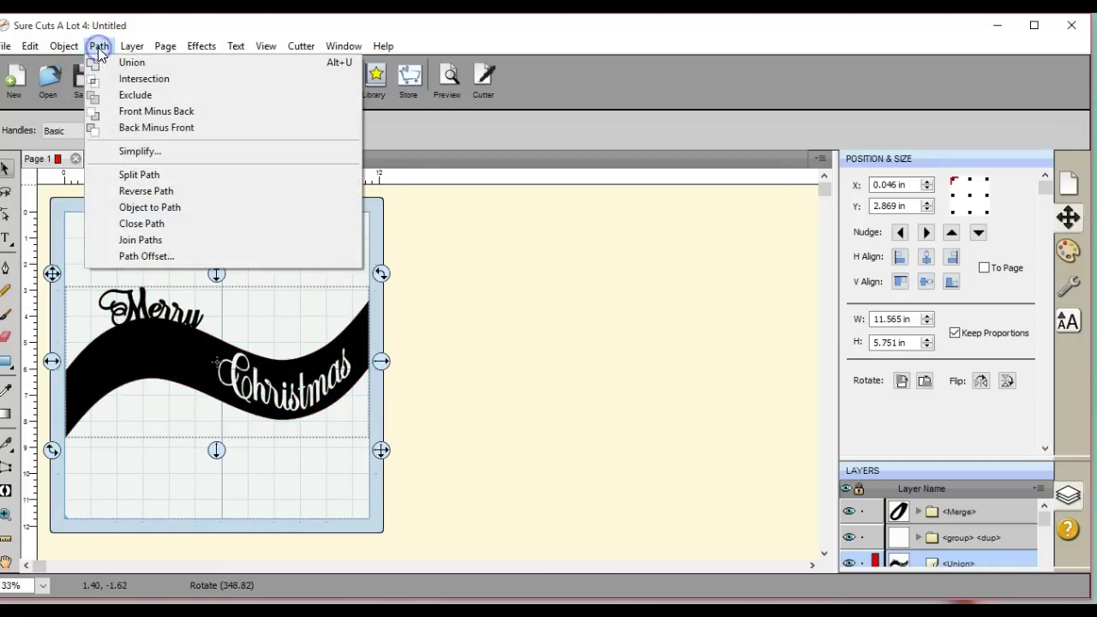
left_click(133, 127)
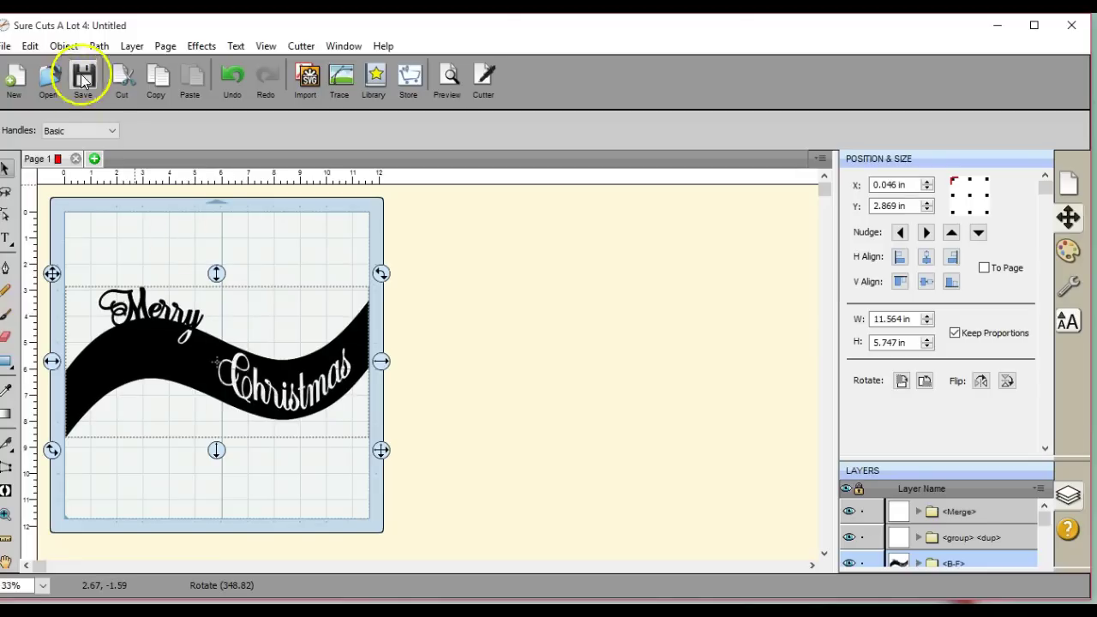
left_click(98, 46)
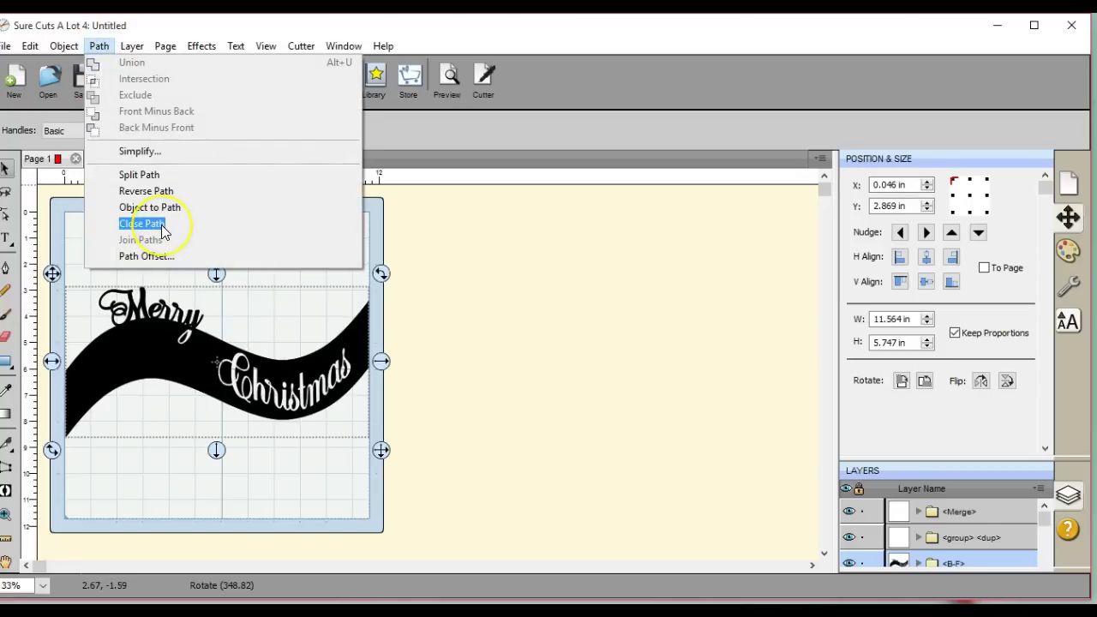
left_click(434, 244)
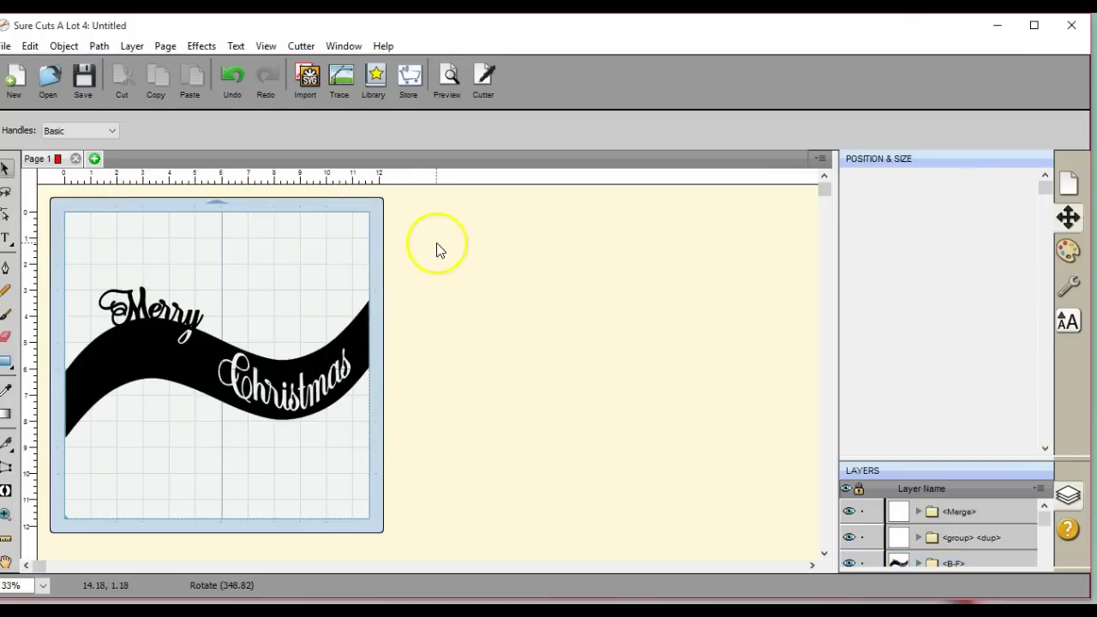
left_click(223, 316)
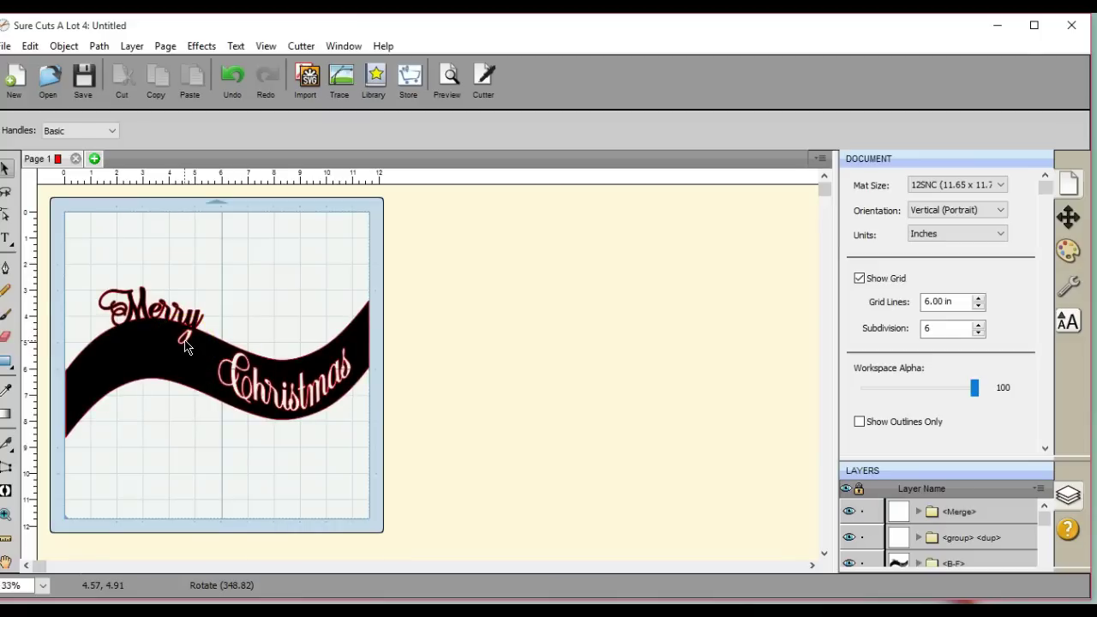
left_click(189, 341)
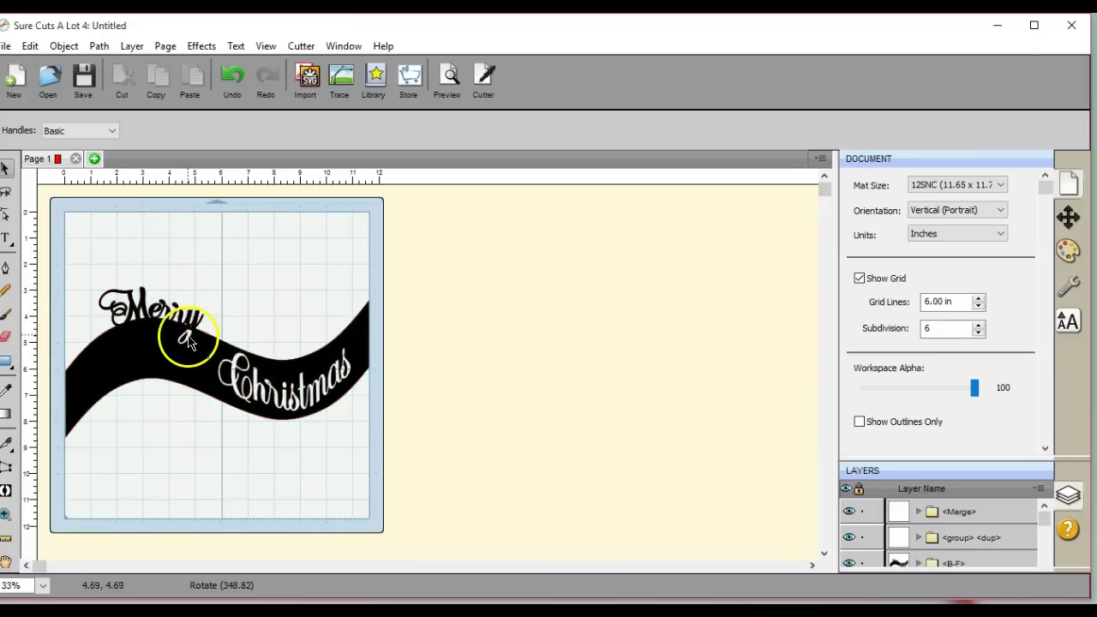
left_click(131, 509)
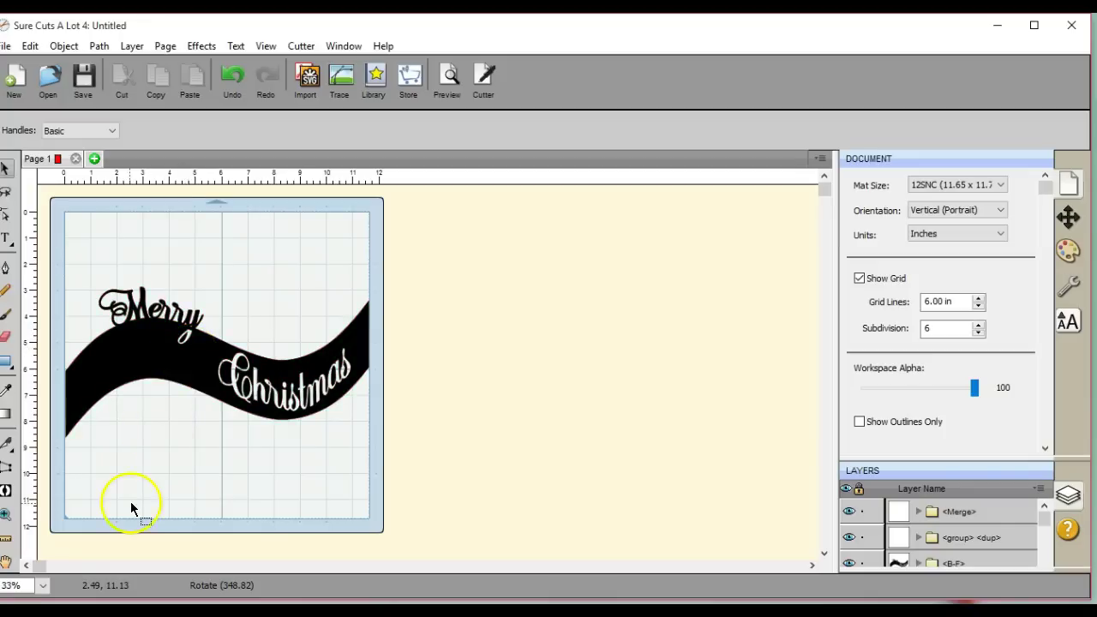